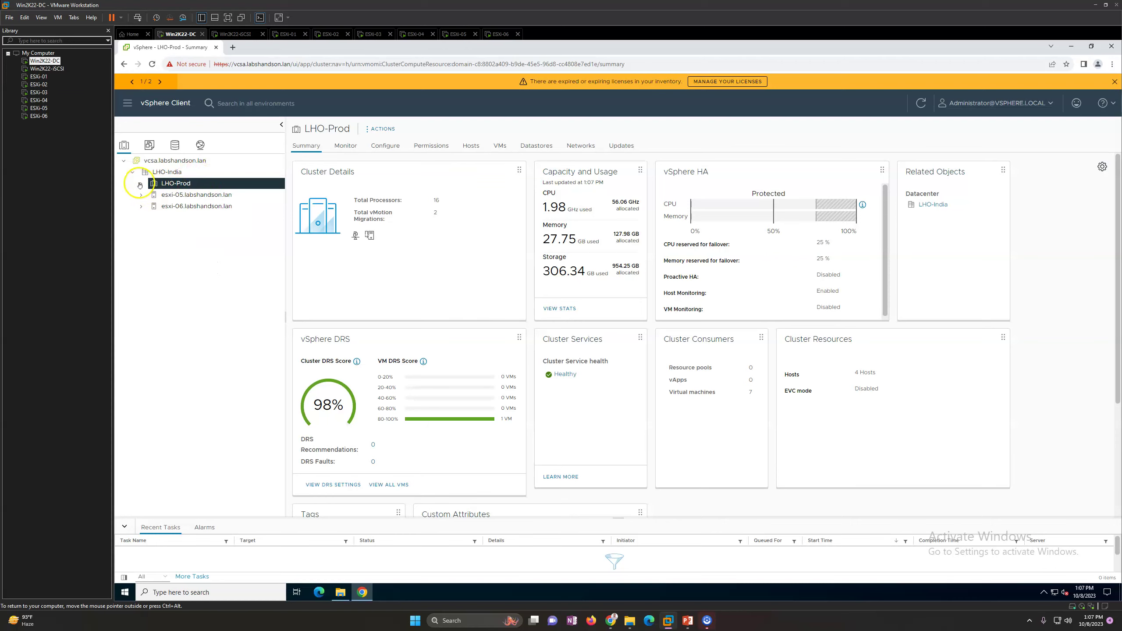
Step: Review the host summary and the virtual machine list of esxi-06.labshandson.lan
left_click(183, 195)
left_click(188, 207)
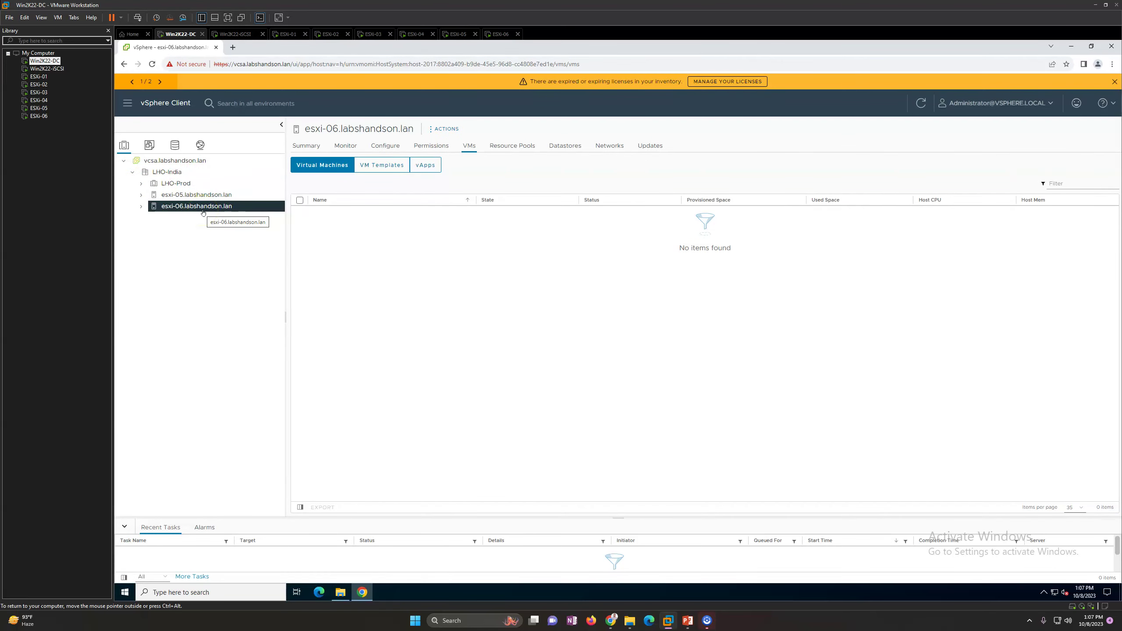
left_click(296, 148)
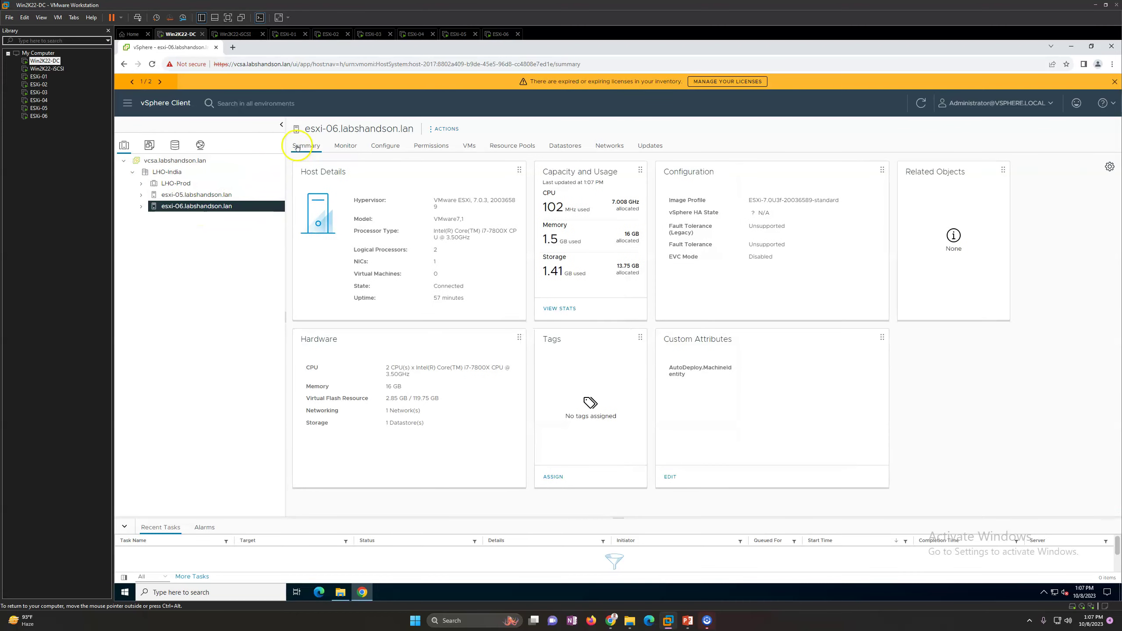
right_click(225, 210)
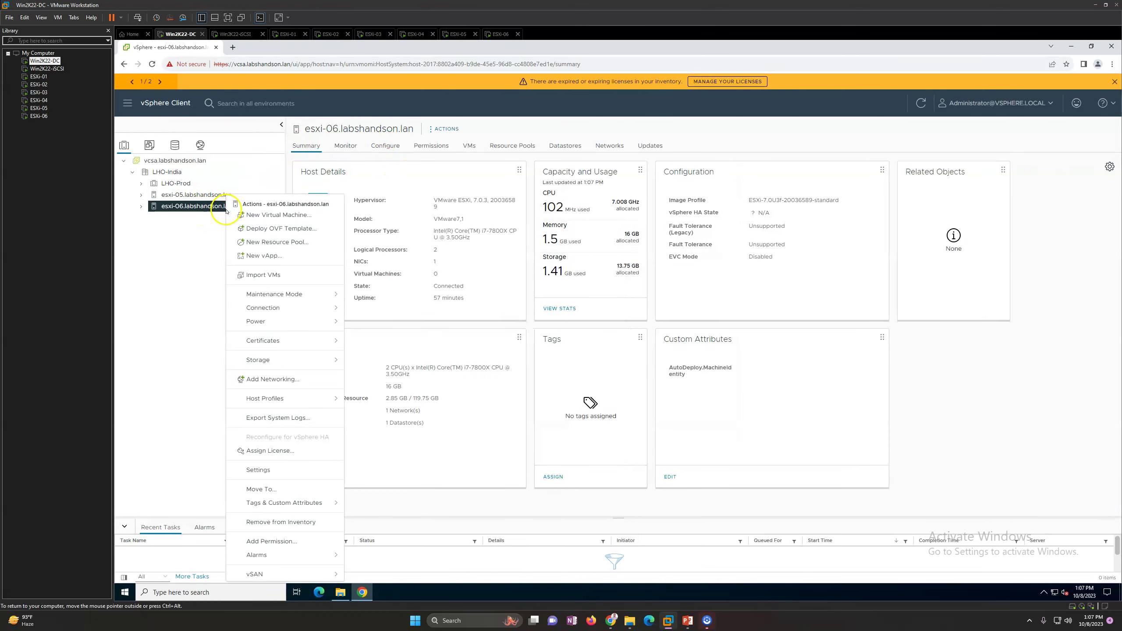
left_click(204, 313)
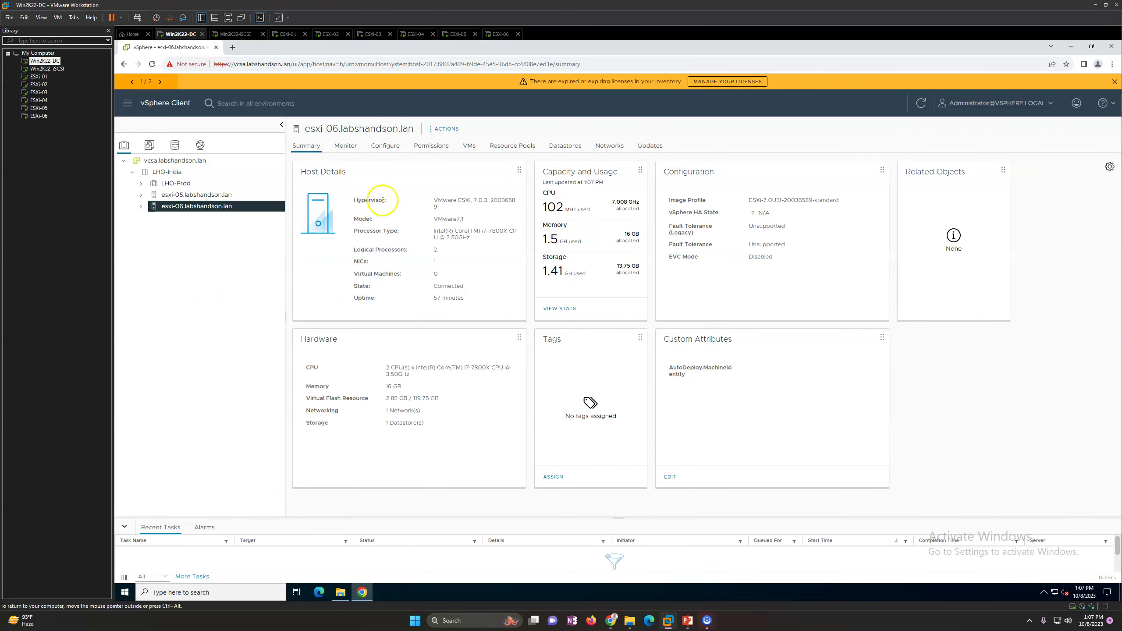
left_click(474, 149)
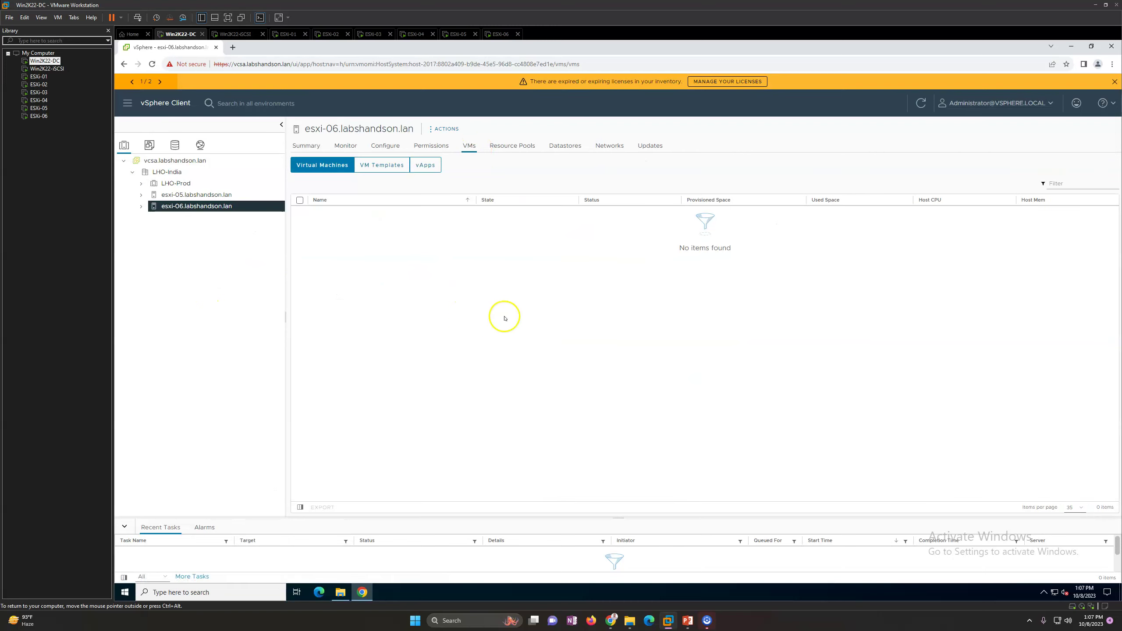
Step: Start the Enter Maintenance Mode command for host esxi-06.labshandson.lan
right_click(219, 211)
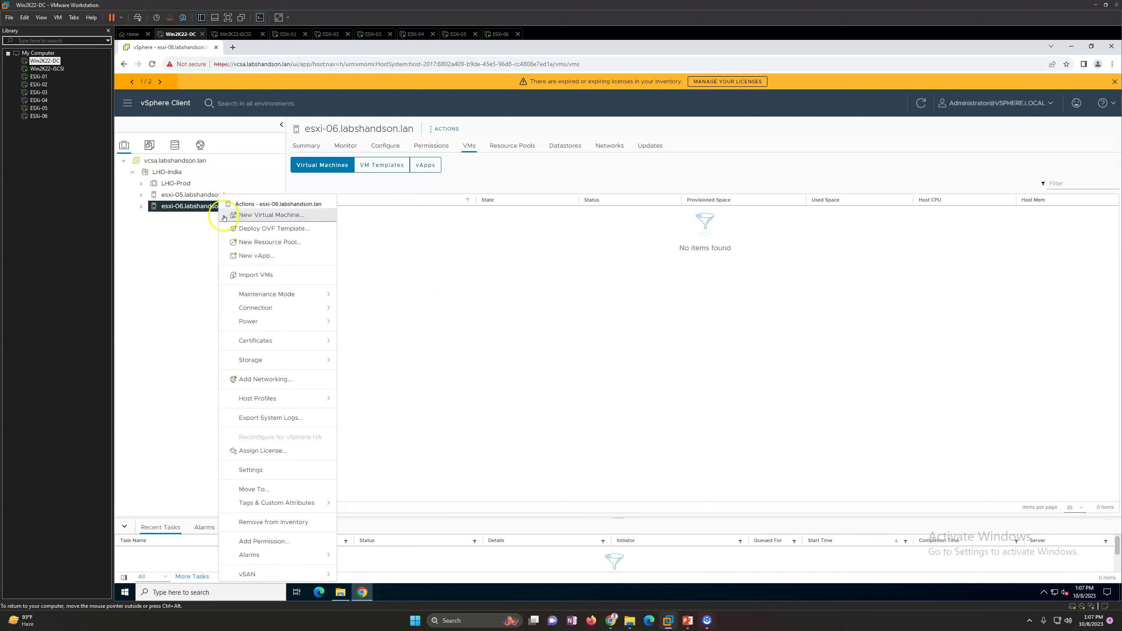
left_click(291, 299)
left_click(418, 301)
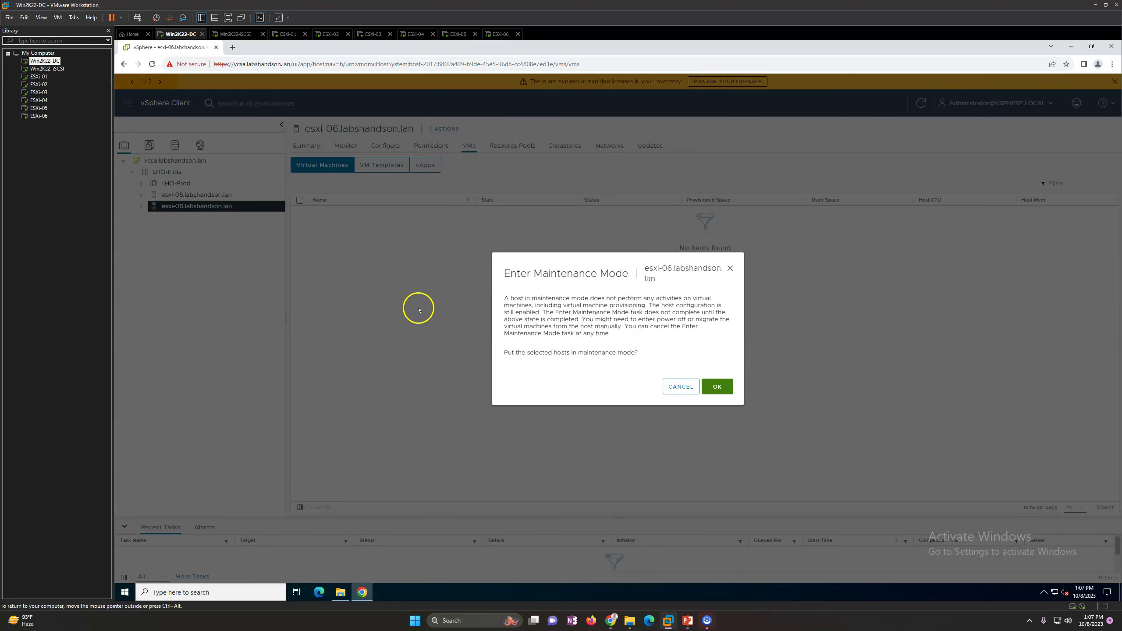
Step: Read through the Enter Maintenance Mode notice on virtual machine activity, host configuration and migration requirements
left_click_drag(712, 299, 679, 305)
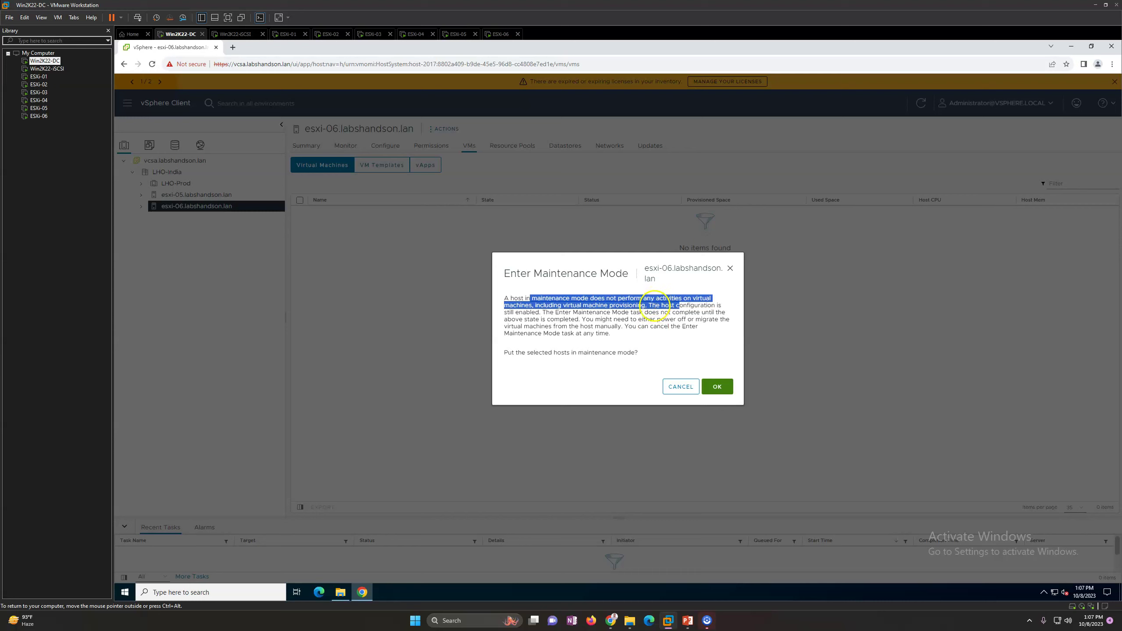
left_click(652, 311)
left_click_drag(656, 305, 538, 312)
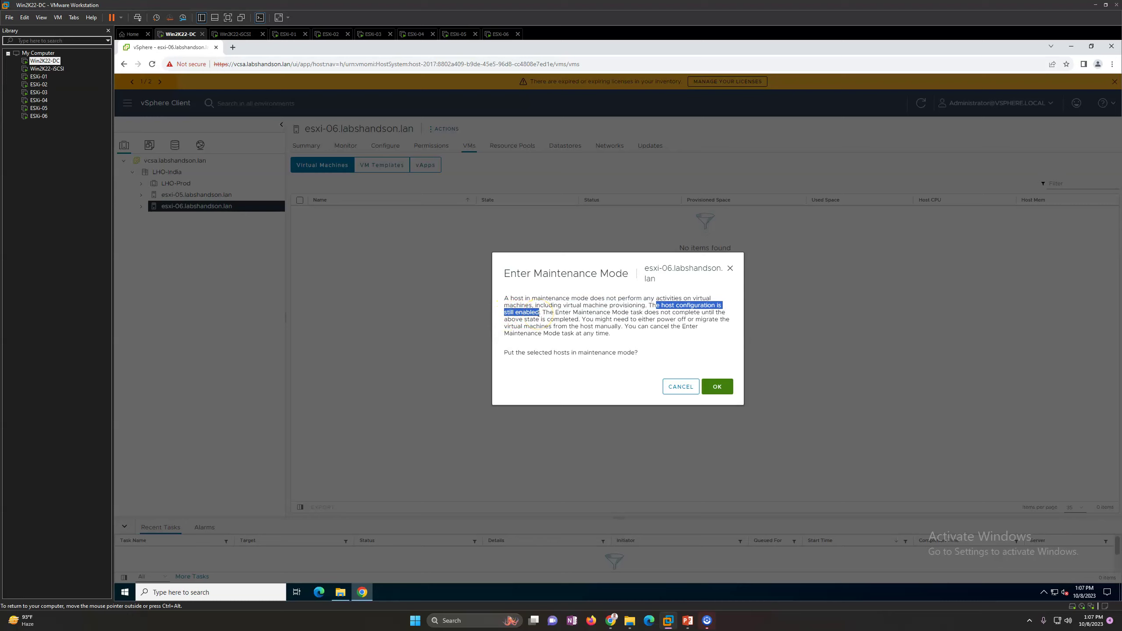
left_click(547, 314)
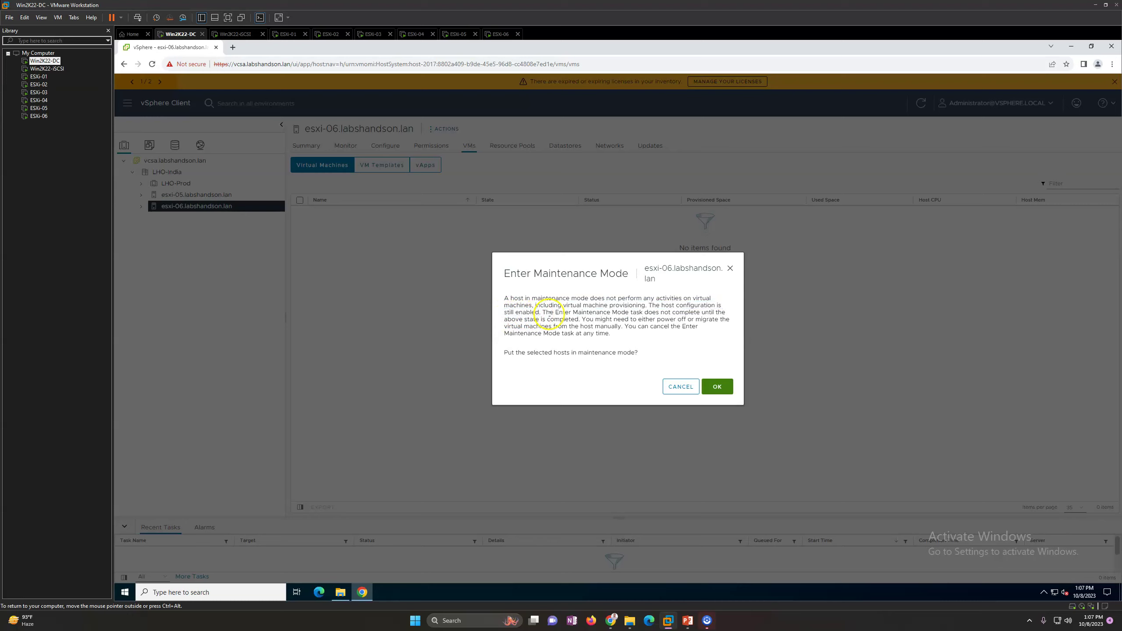
left_click_drag(542, 313, 624, 332)
left_click(648, 328)
left_click_drag(626, 327, 711, 335)
left_click_drag(514, 334, 582, 333)
left_click(732, 345)
left_click_drag(508, 352, 637, 353)
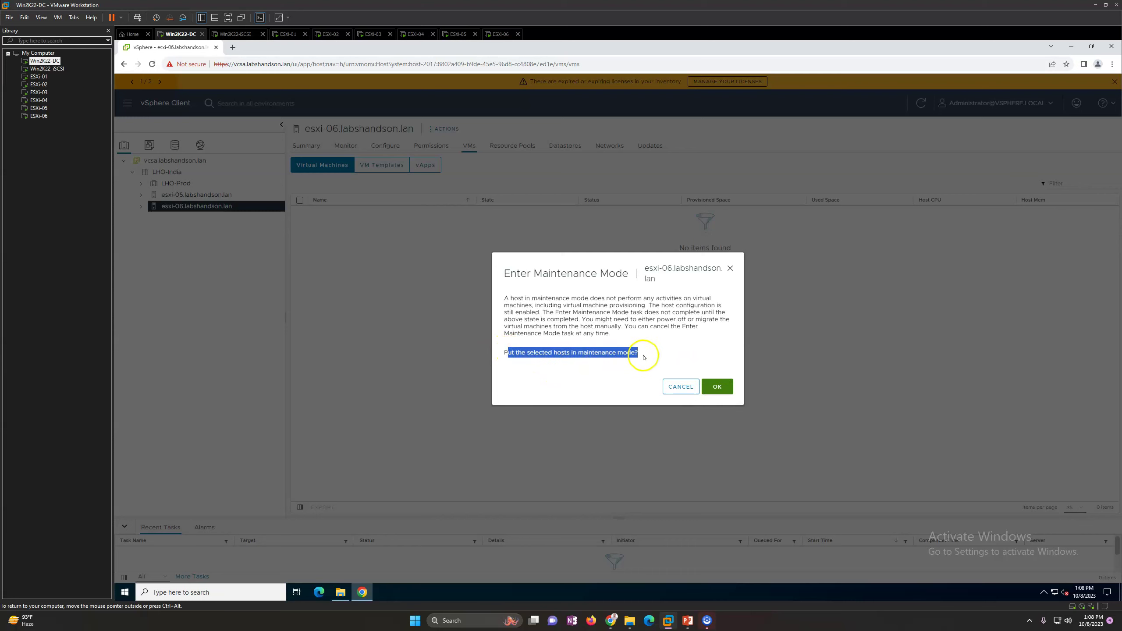
Step: Confirm maintenance mode for esxi-06.labshandson.lan and enlarge the recent tasks and inventory areas to check the host's status
left_click(718, 387)
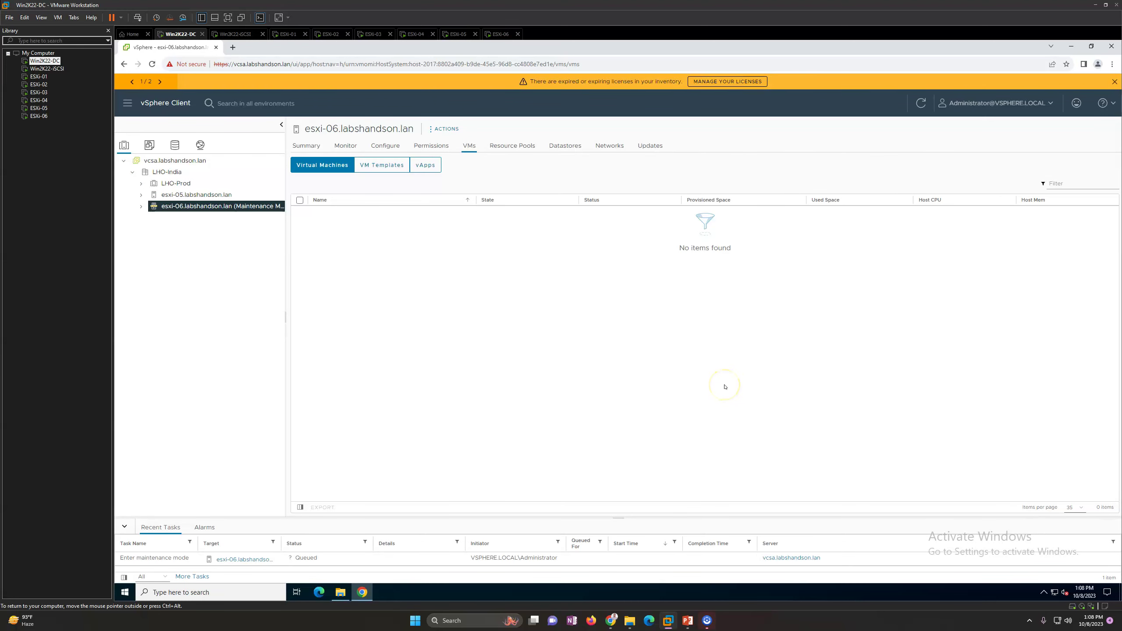
left_click(617, 512)
left_click_drag(618, 517, 613, 433)
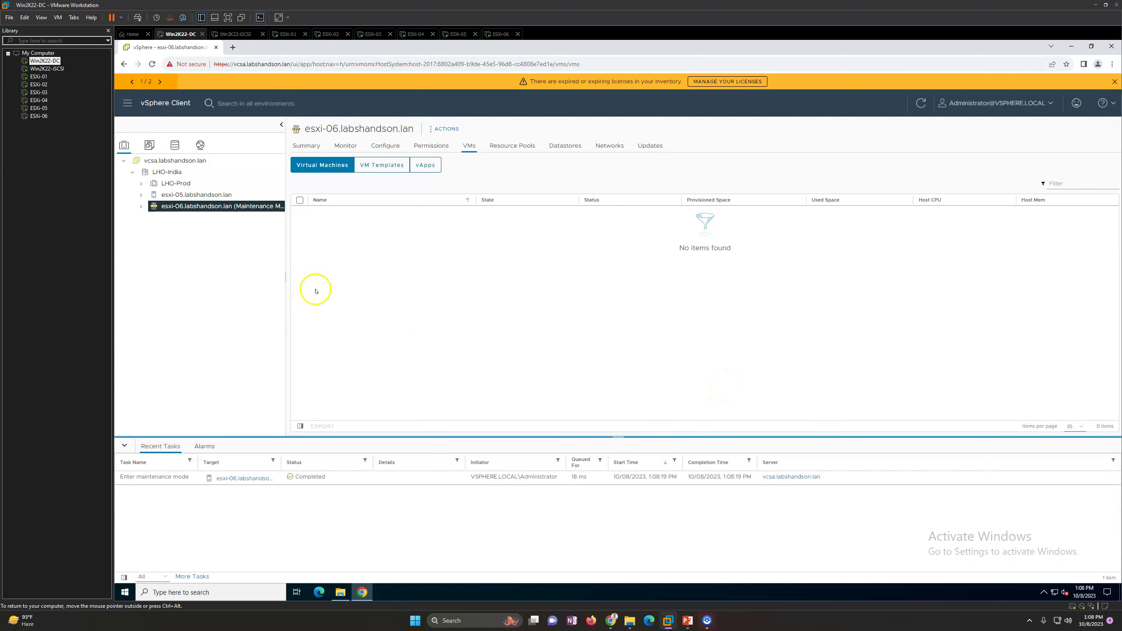
left_click_drag(285, 272, 356, 273)
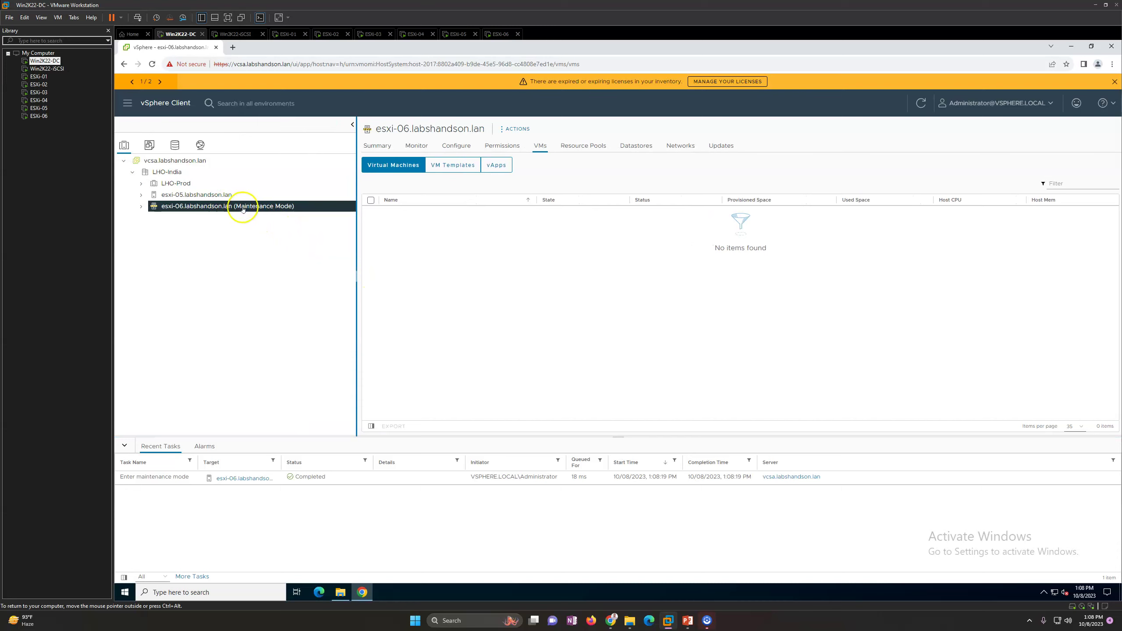
left_click_drag(357, 260, 340, 264)
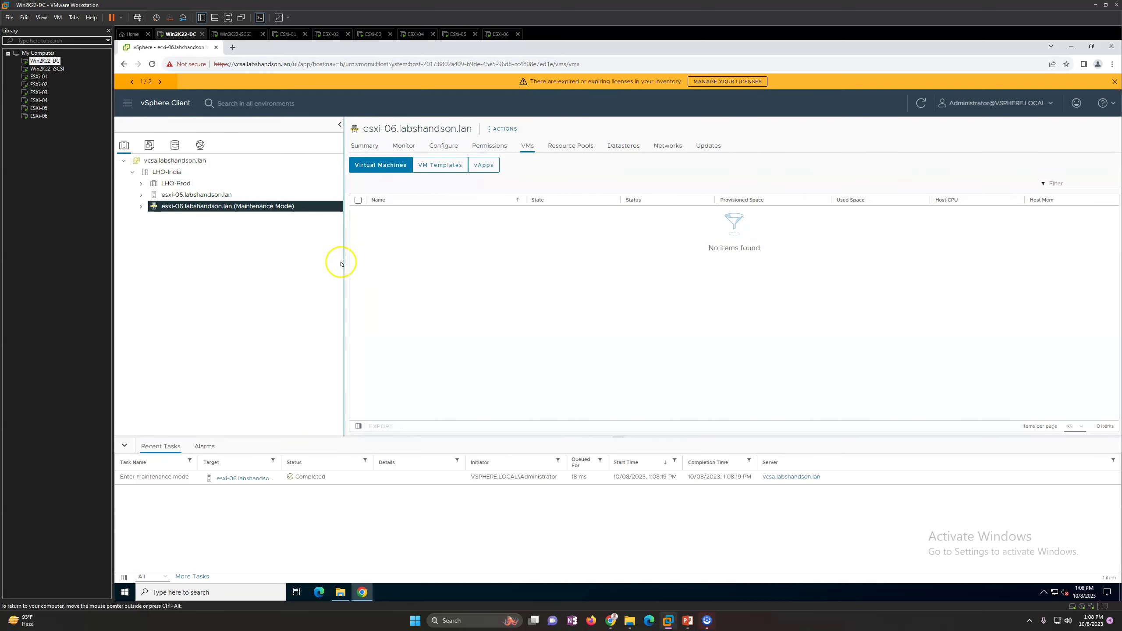
Step: Start creating a new virtual machine named Test in the LHO-India datacenter, up to the compute resource selection
left_click(179, 172)
right_click(184, 161)
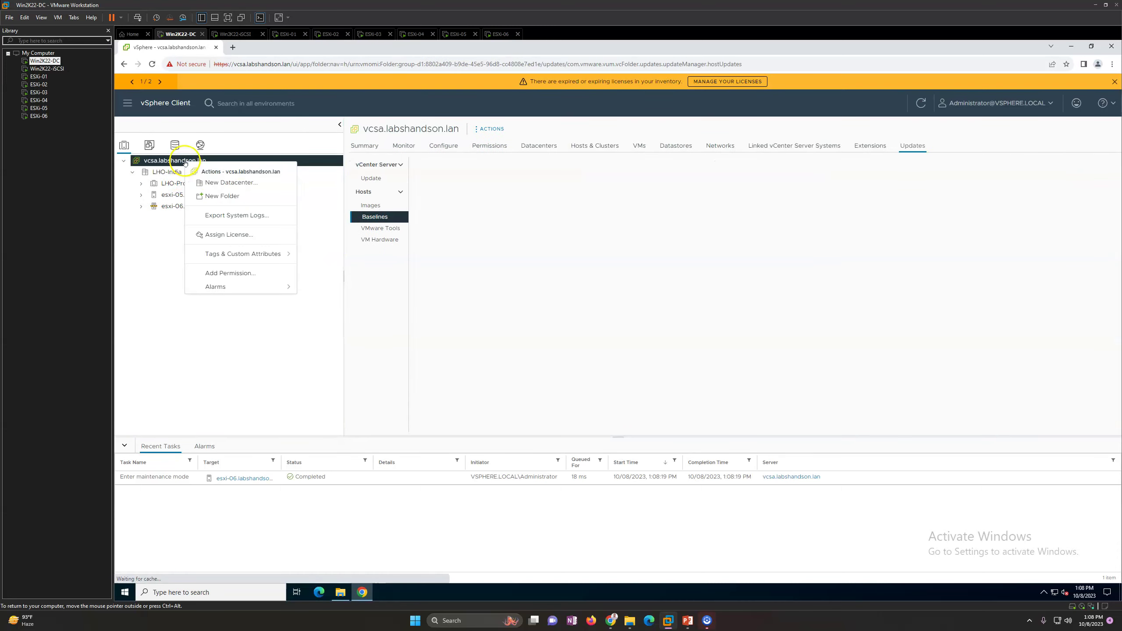
left_click(163, 172)
right_click(178, 174)
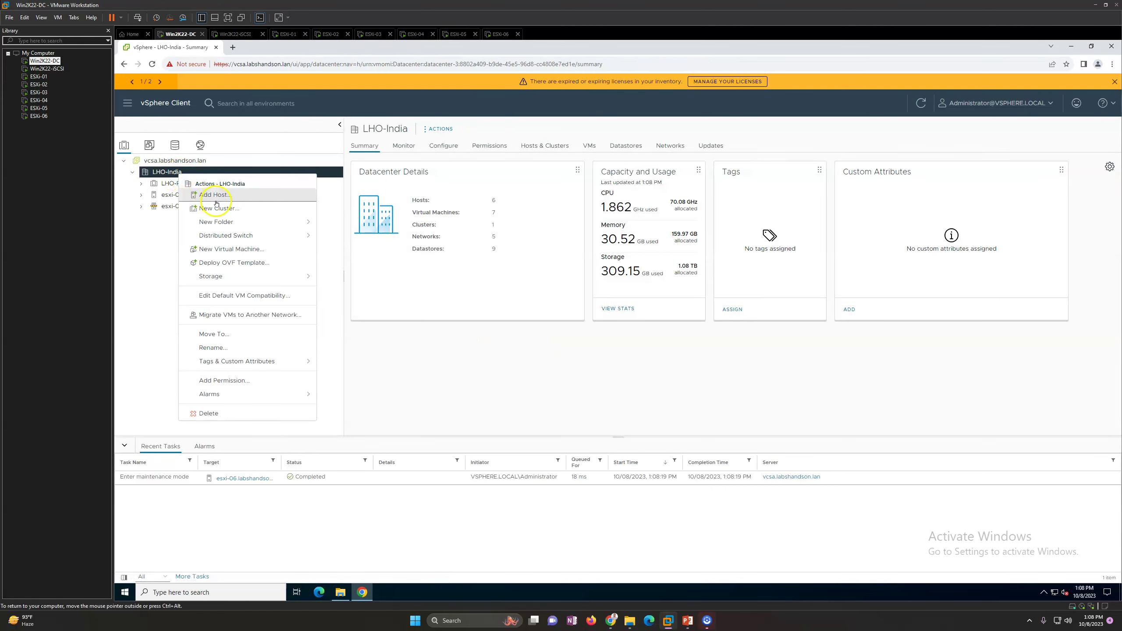
left_click(237, 249)
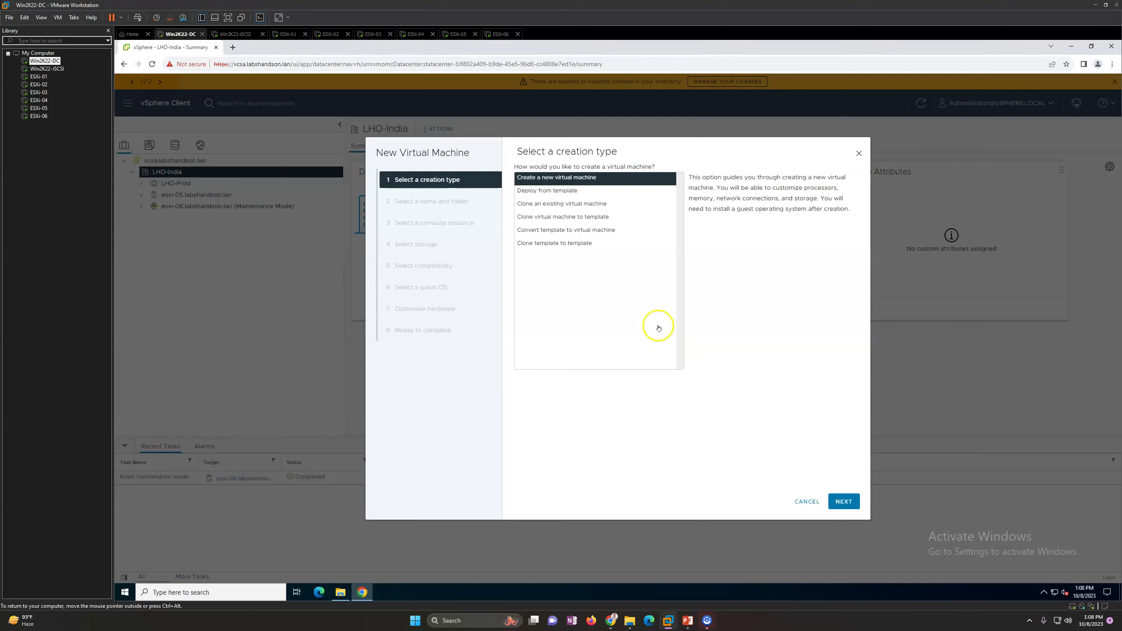
left_click(841, 501)
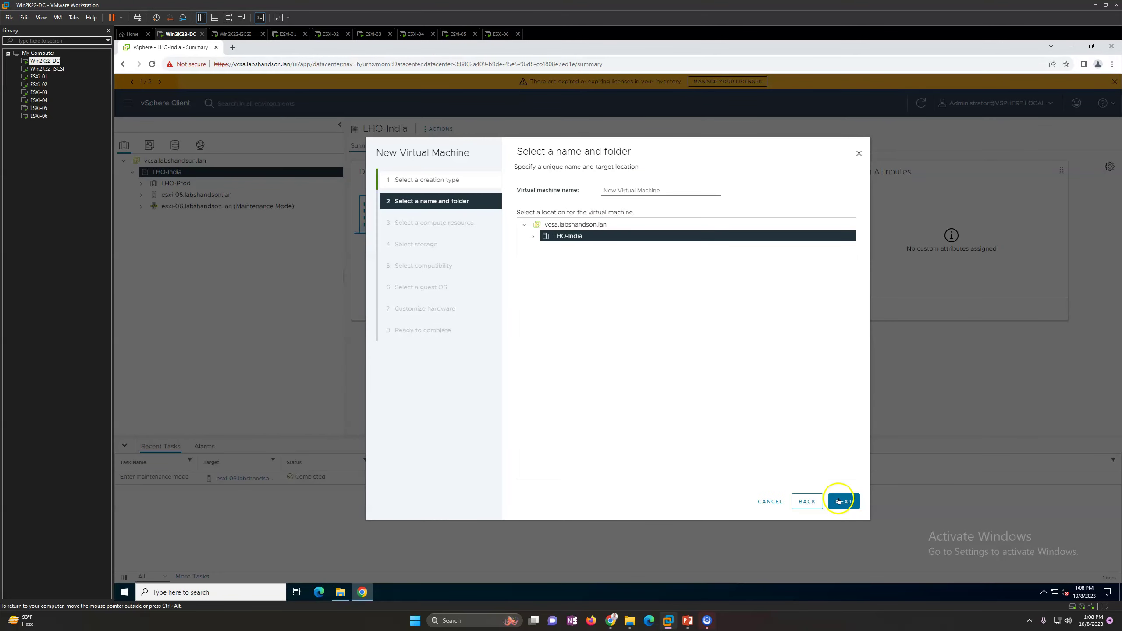
left_click(631, 190)
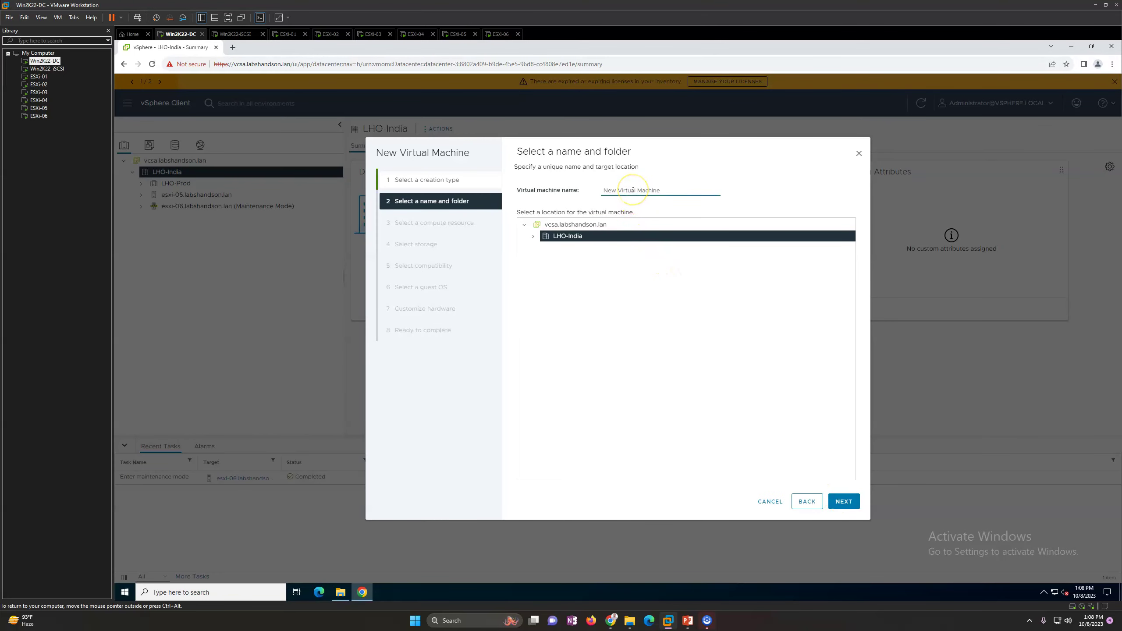
key("ctrl+a")
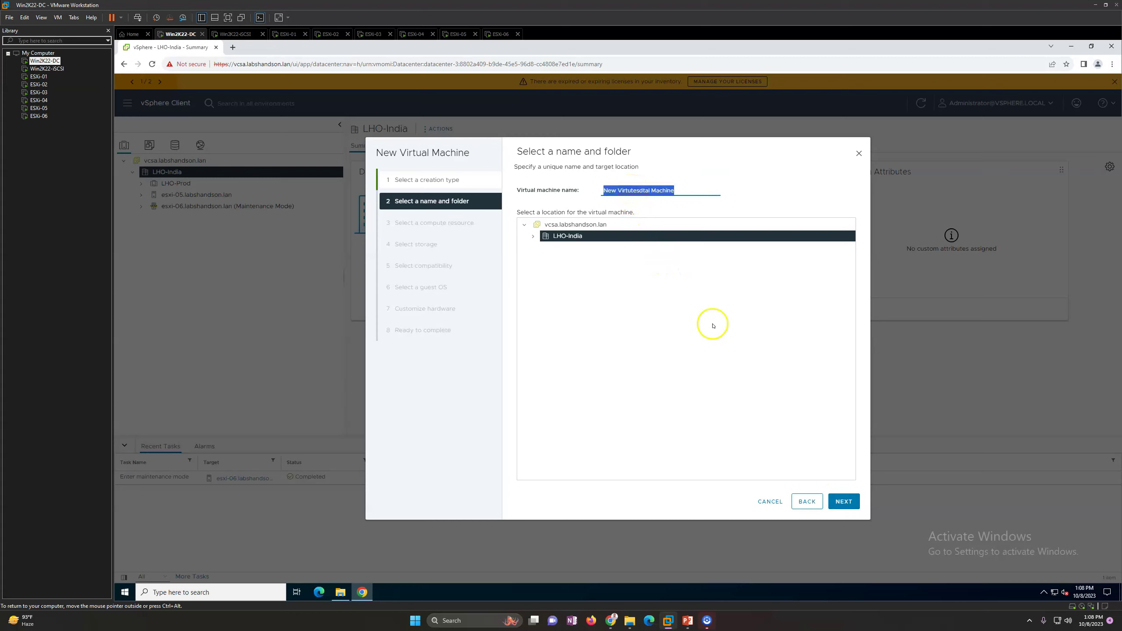
type("Test")
left_click(843, 502)
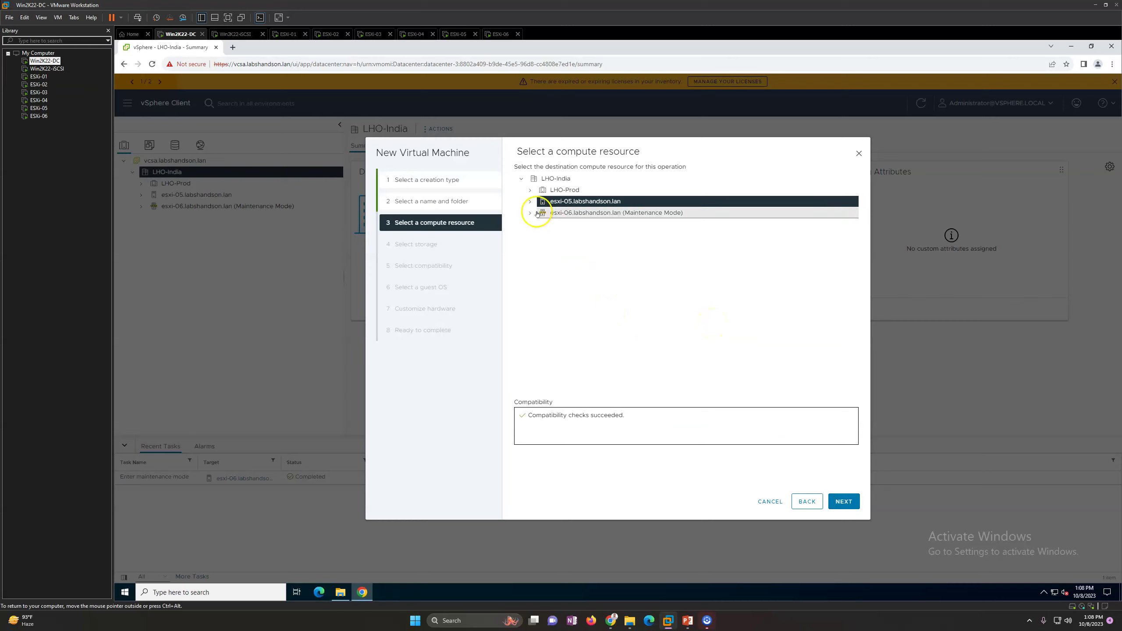
Step: Check the compatibility of esxi-06.labshandson.lan as the new virtual machine's compute resource, then cancel the creation
left_click(592, 213)
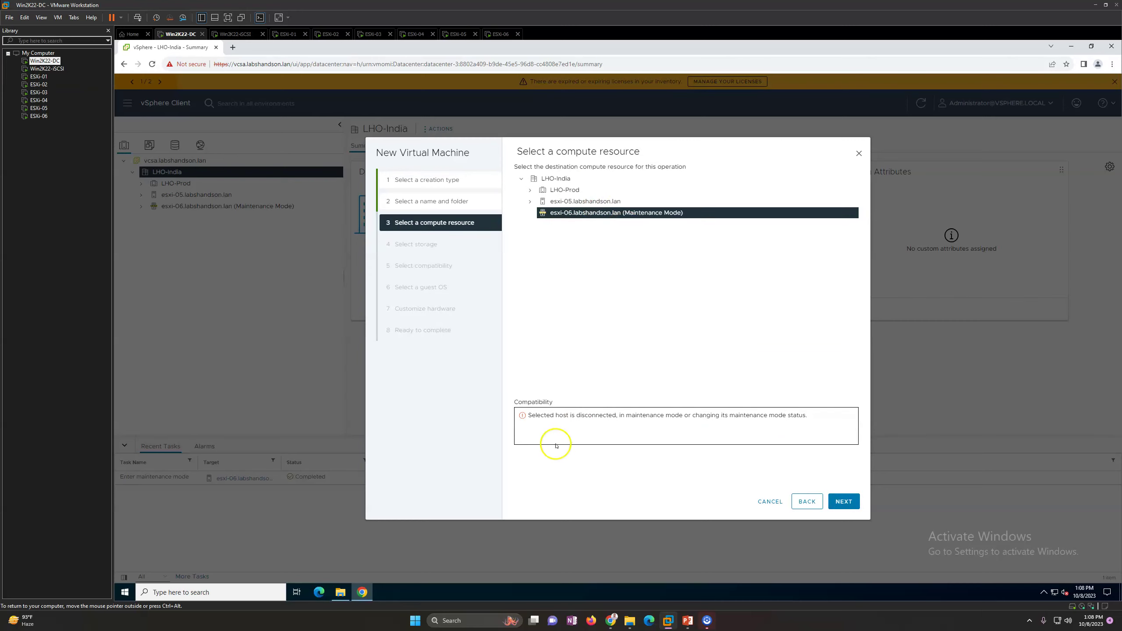
left_click_drag(540, 416, 783, 423)
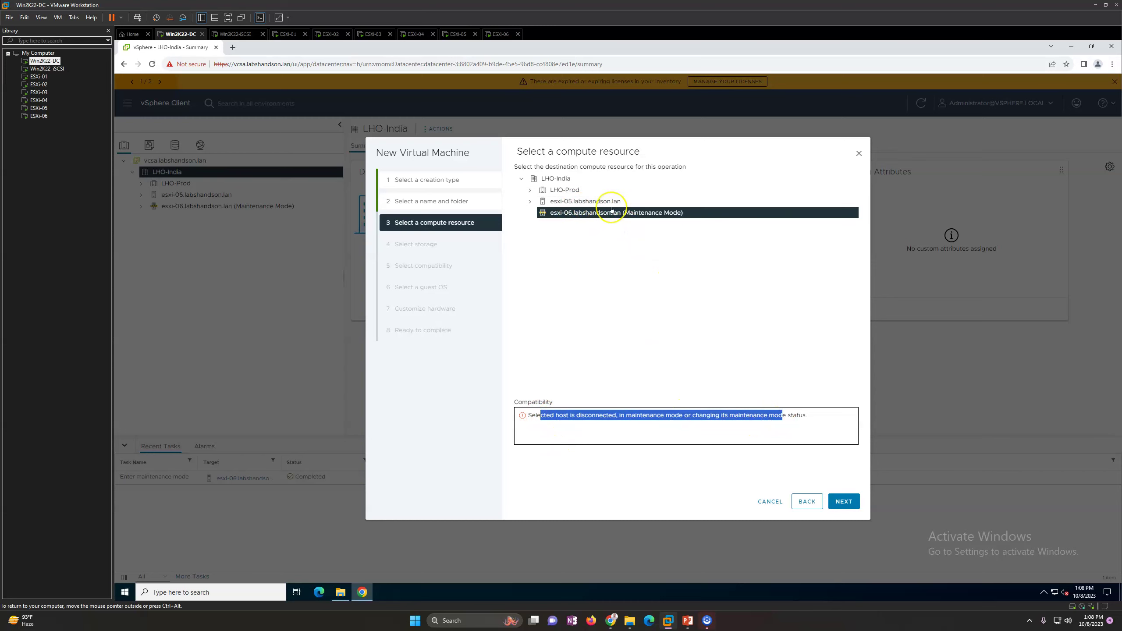
left_click(768, 502)
Step: Expand the LHO-Prod cluster and inspect the summary and virtual machine list of esxi-04.labshandson.lan
left_click(208, 206)
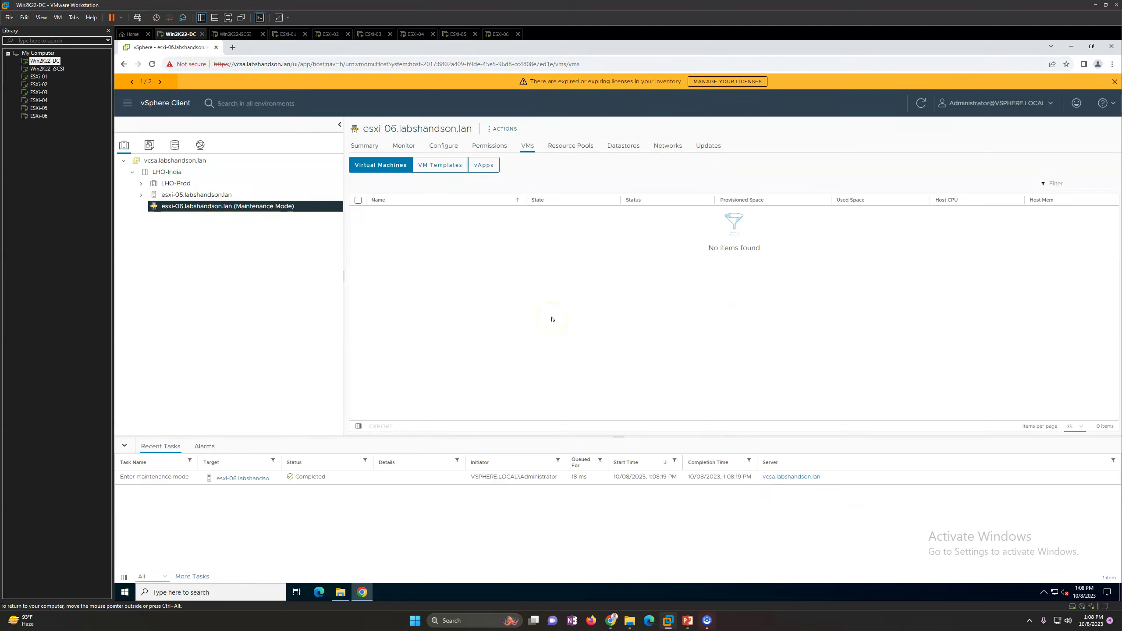
left_click(141, 183)
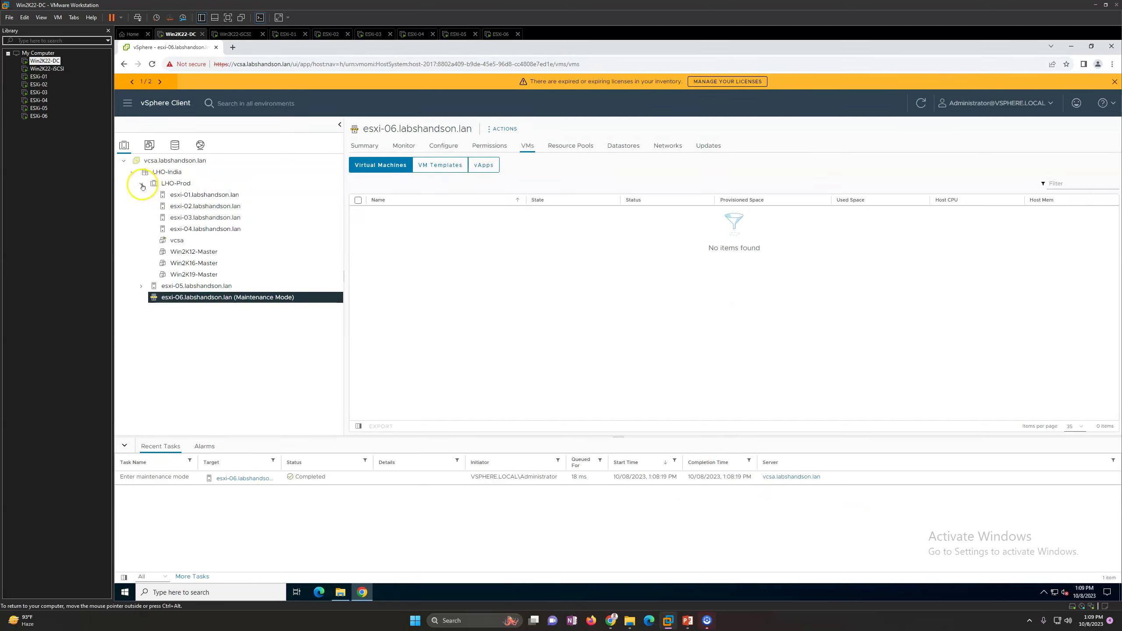
left_click(189, 229)
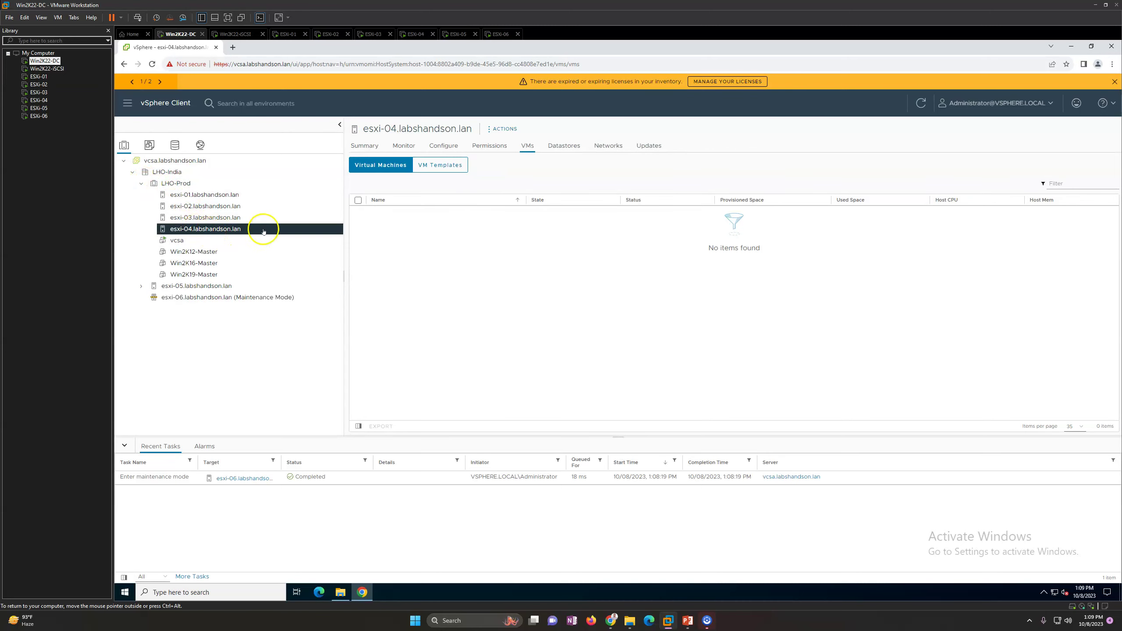
left_click(381, 147)
left_click(526, 146)
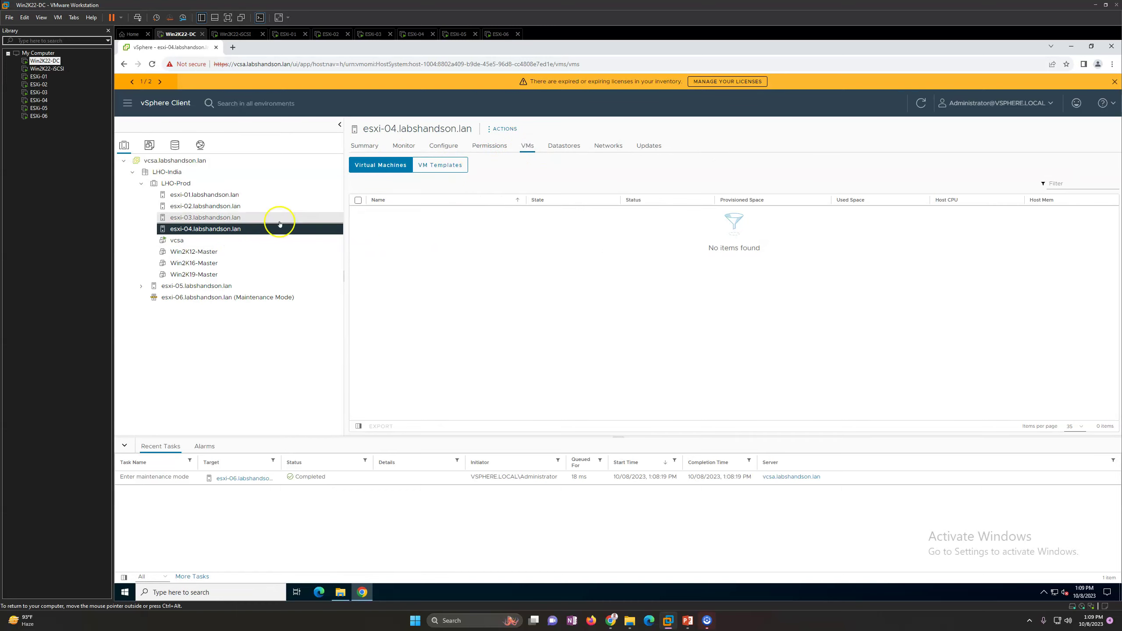
Step: Put esxi-04.labshandson.lan into maintenance mode, keeping the option to move powered-off and suspended virtual machines to other cluster hosts
right_click(234, 230)
mouse_move(295, 294)
left_click(396, 300)
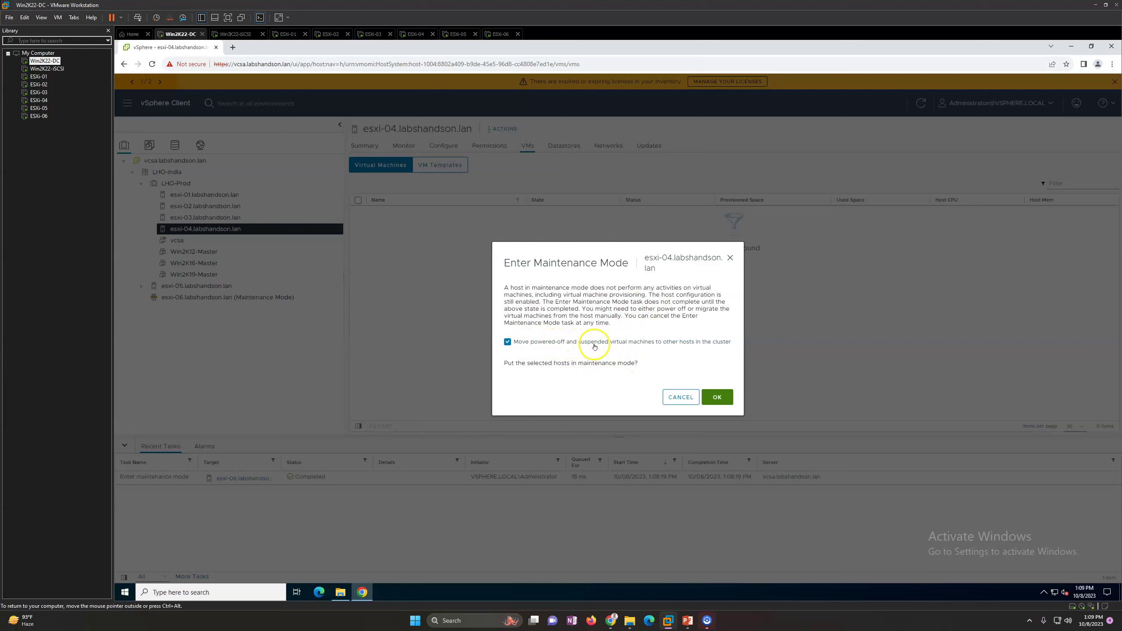
left_click(719, 397)
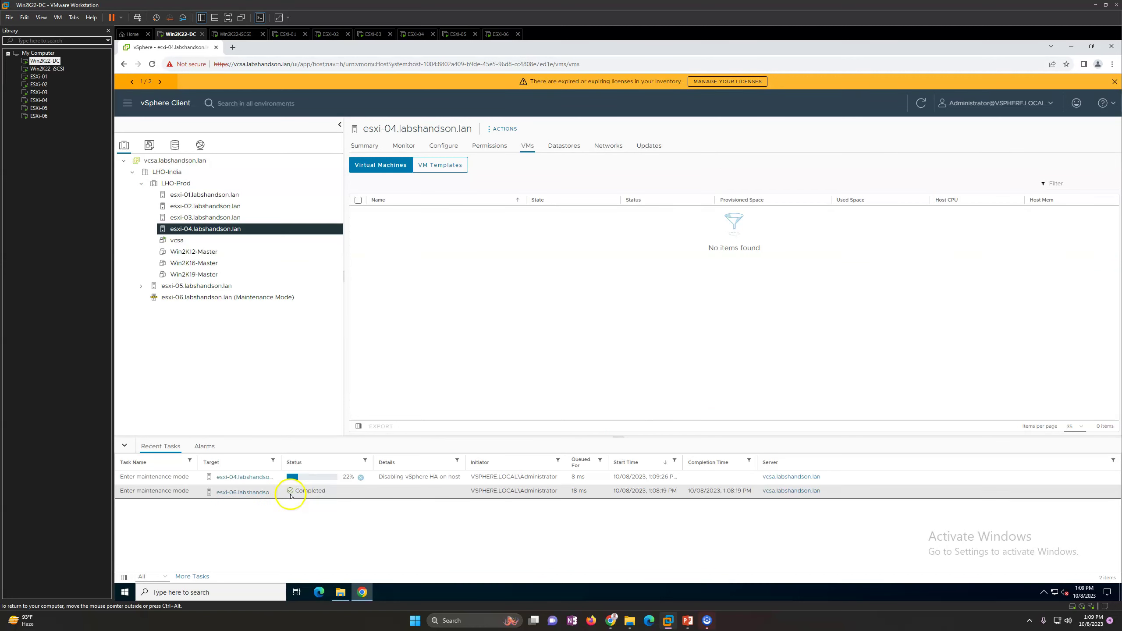
Step: Compare the vSphere HA state of esxi-04.labshandson.lan with that of the other LHO-Prod hosts
left_click(364, 146)
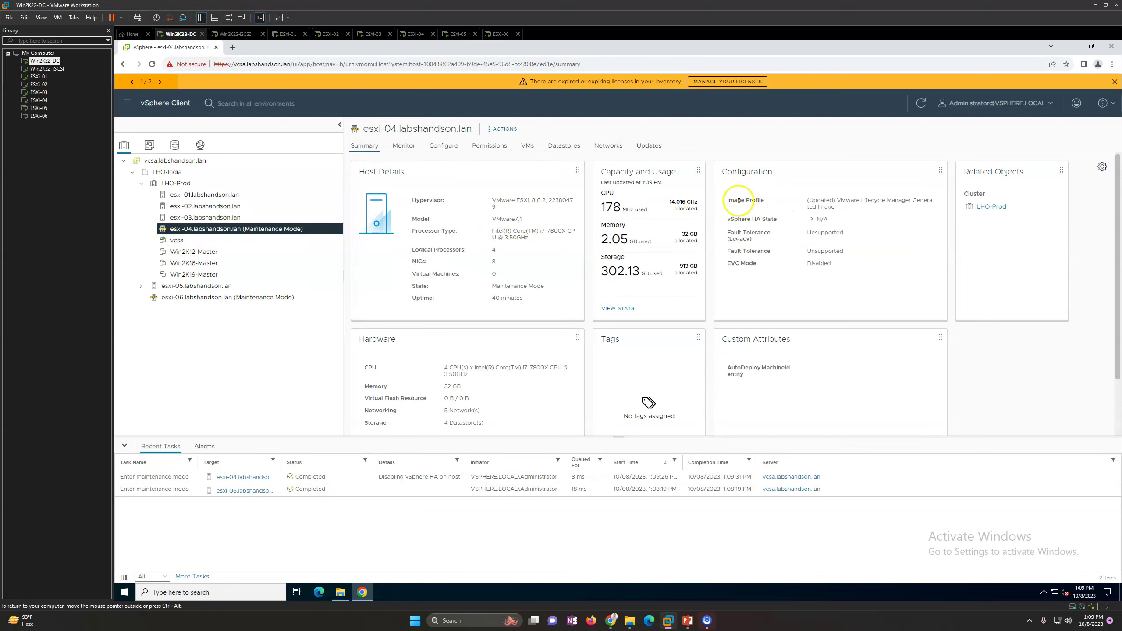
left_click_drag(728, 220, 829, 228)
left_click(261, 218)
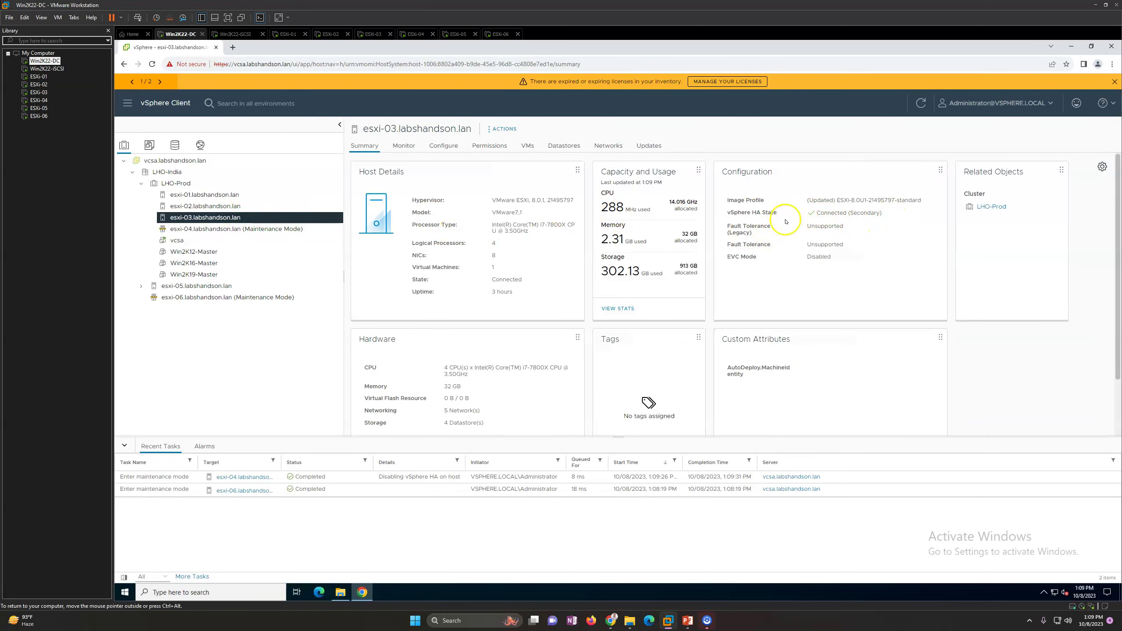
left_click_drag(727, 212, 882, 214)
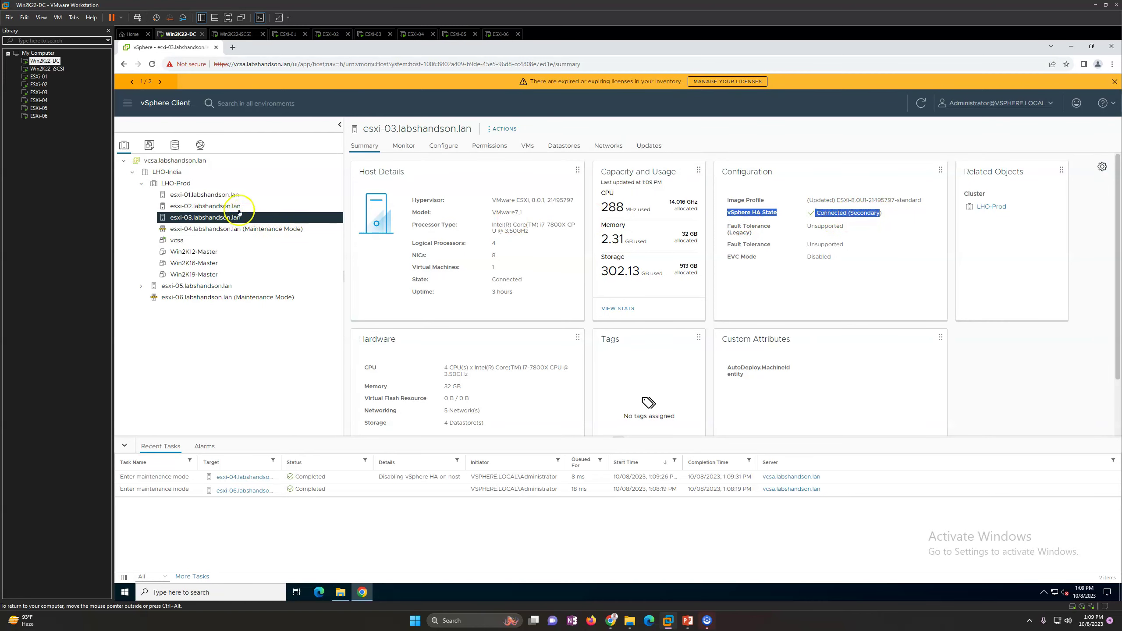
left_click(239, 208)
Step: Check which virtual machines are on esxi-04.labshandson.lan and esxi-03.labshandson.lan
left_click(247, 233)
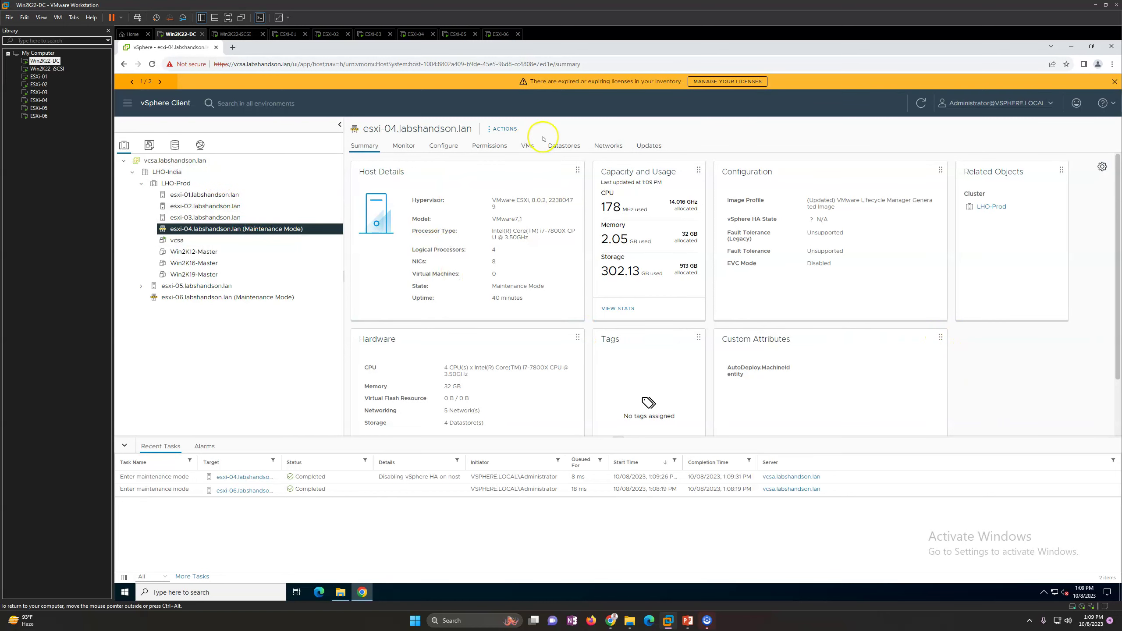
left_click(526, 146)
left_click(205, 217)
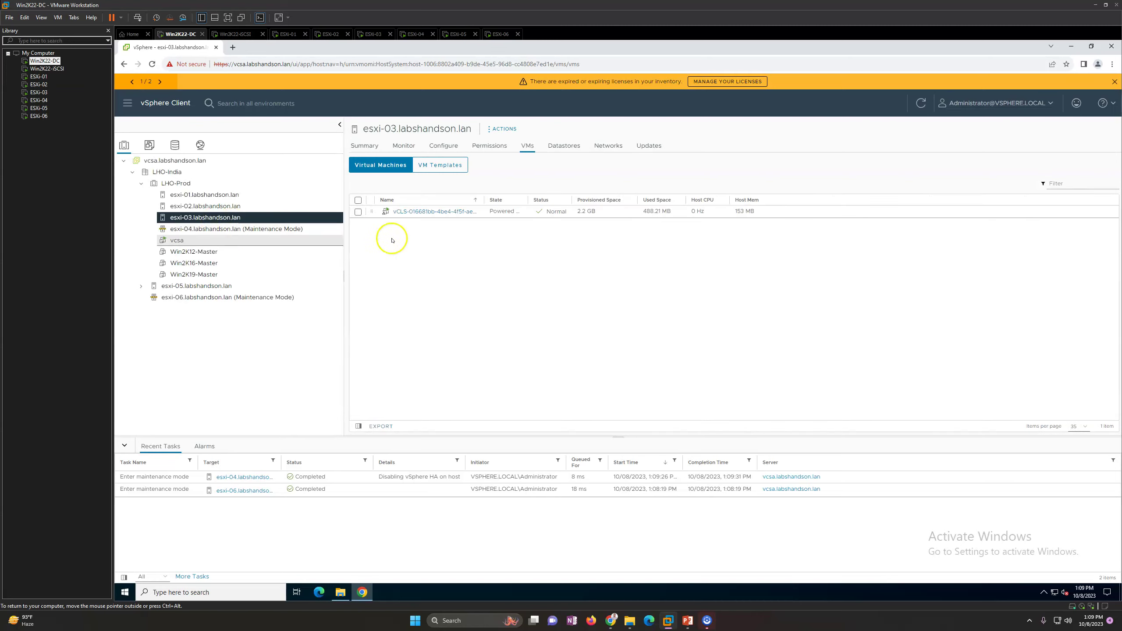
Step: Check which virtual machines are on esxi-01.labshandson.lan and esxi-02.labshandson.lan
left_click(226, 207)
left_click(234, 196)
left_click(228, 208)
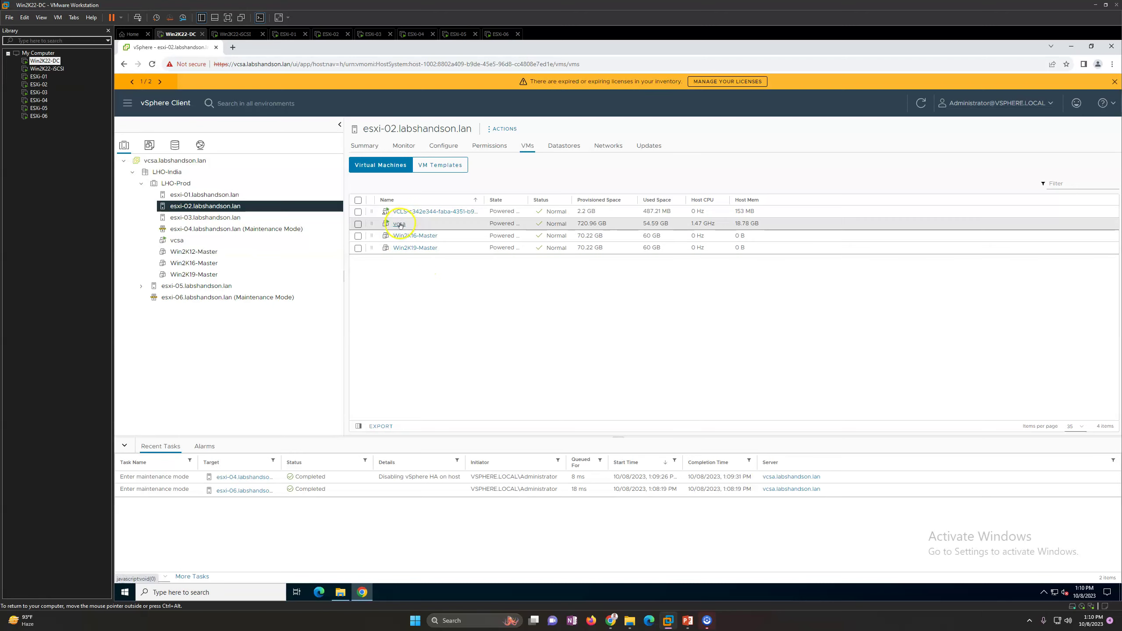
Step: Put esxi-02.labshandson.lan into maintenance mode with powered-off and suspended virtual machines moved to other cluster hosts, acknowledge the warning, and widen the task target column
right_click(248, 206)
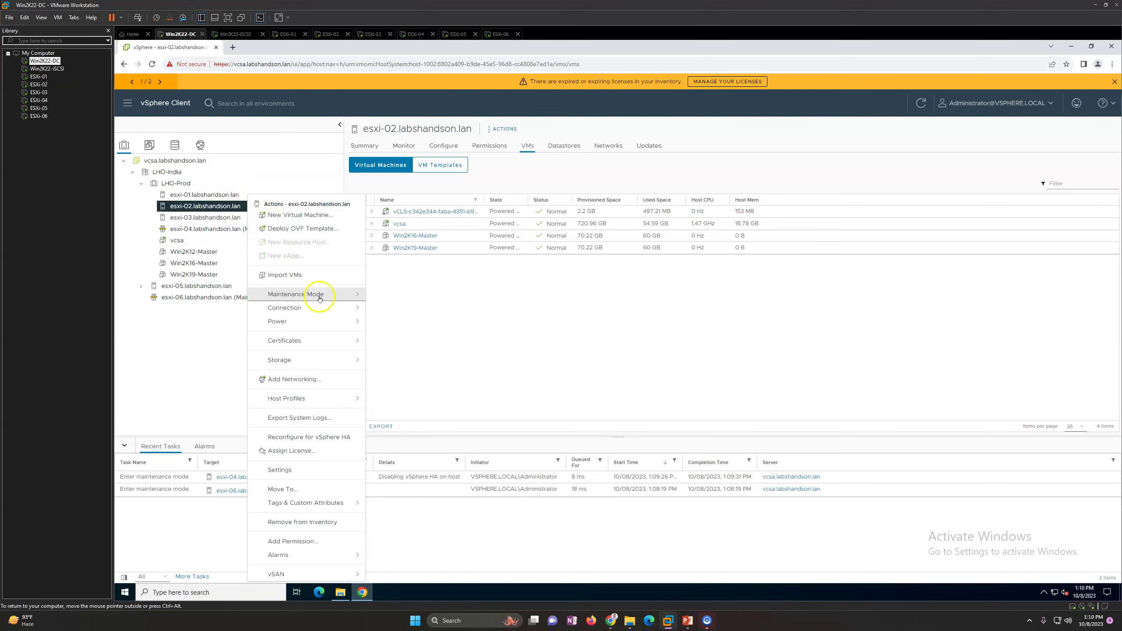
mouse_move(320, 298)
left_click(413, 297)
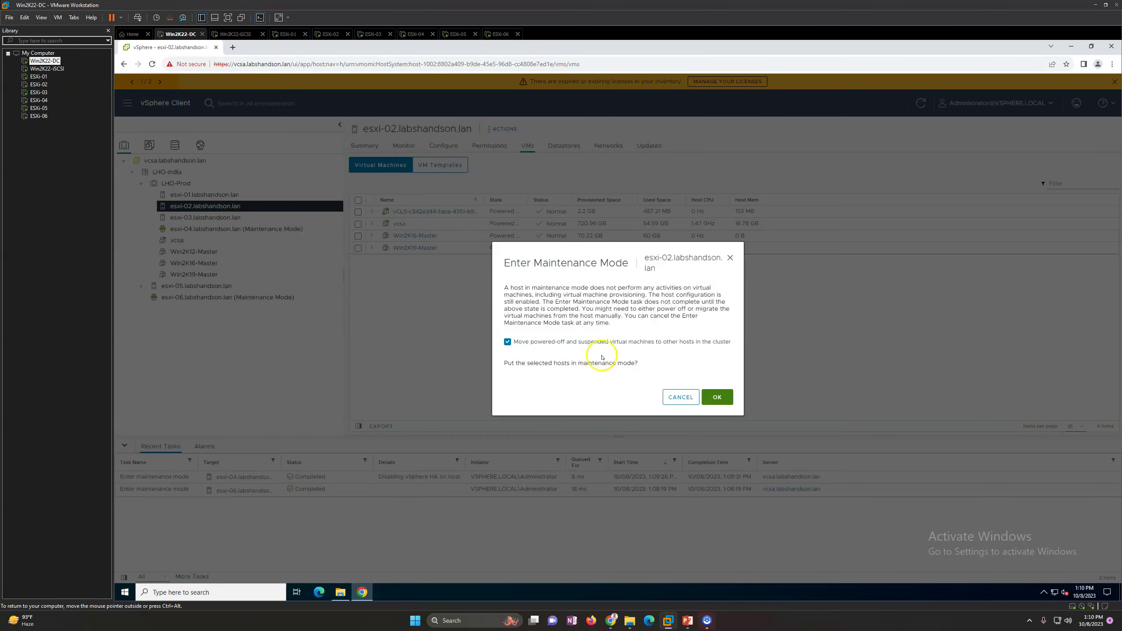
left_click(723, 403)
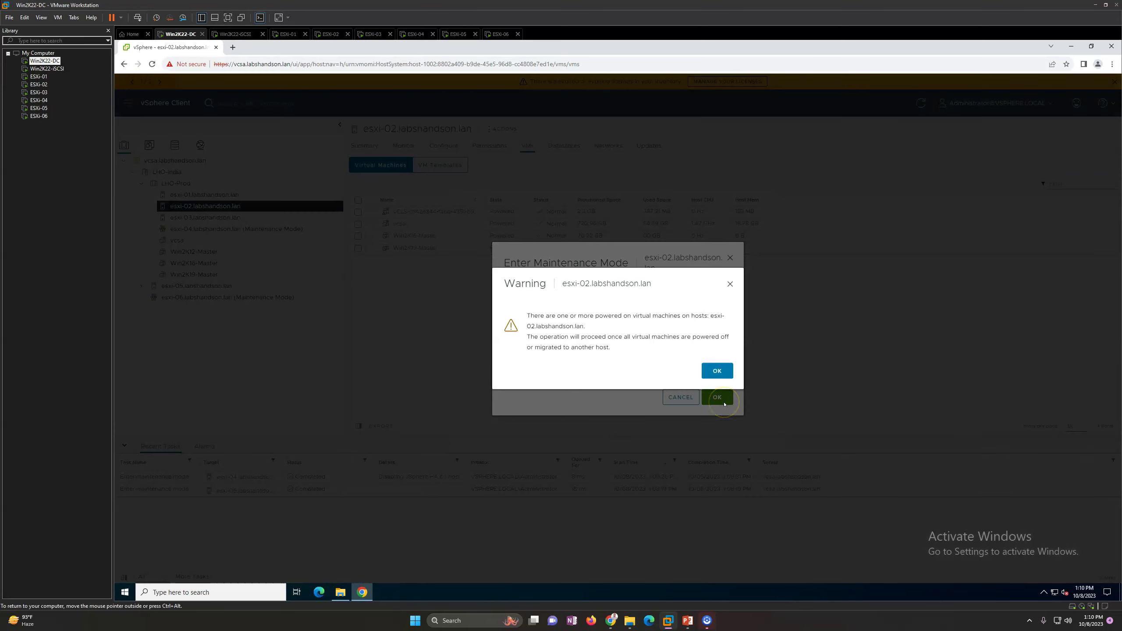
left_click_drag(531, 316, 742, 355)
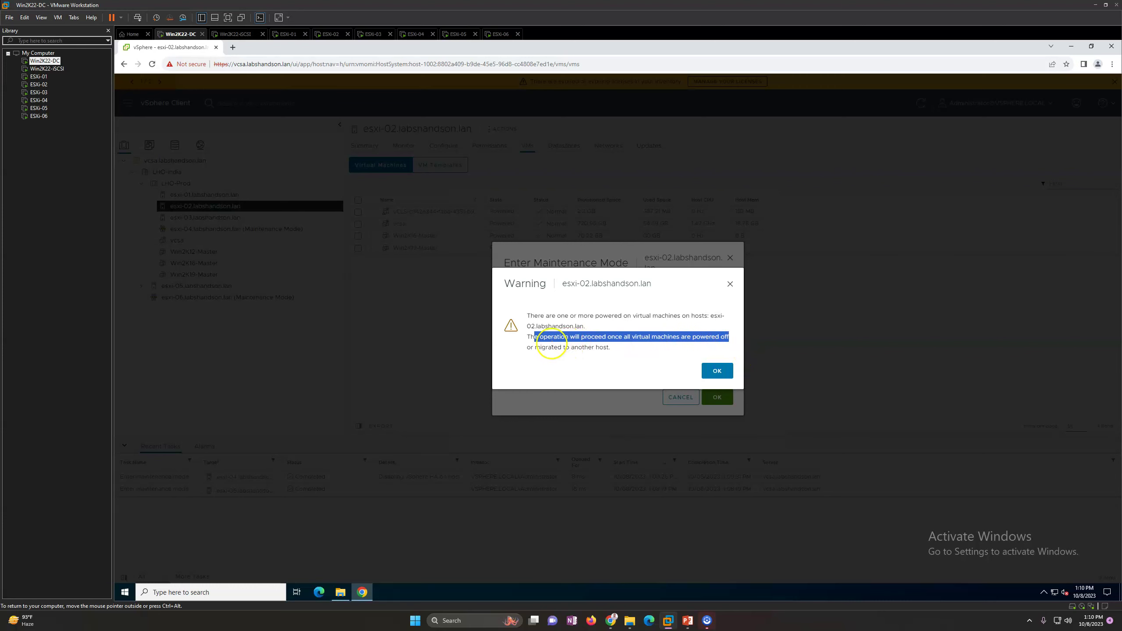
left_click(715, 371)
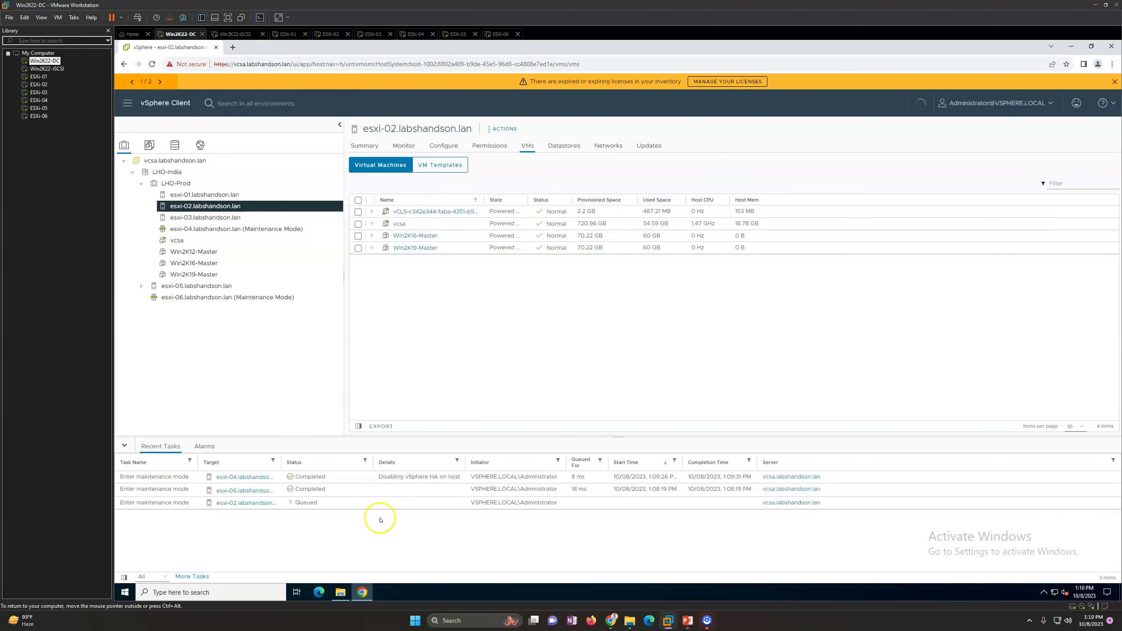
left_click_drag(280, 460, 301, 465)
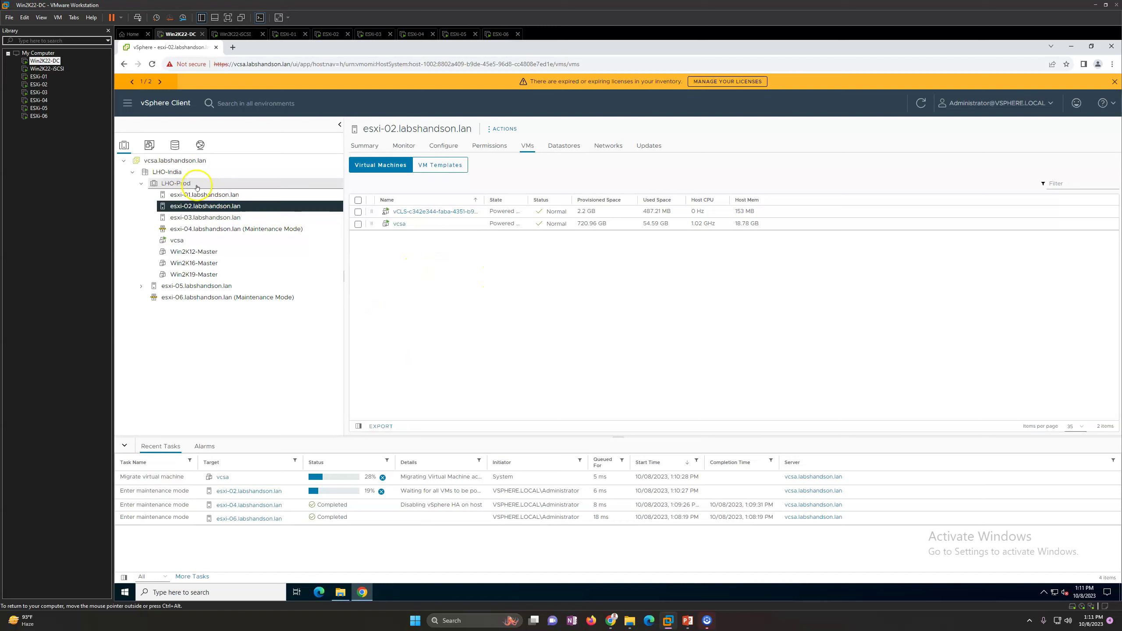
Step: Switch to the summary view and dismiss the expiring-licenses notification
left_click(197, 186)
left_click(371, 145)
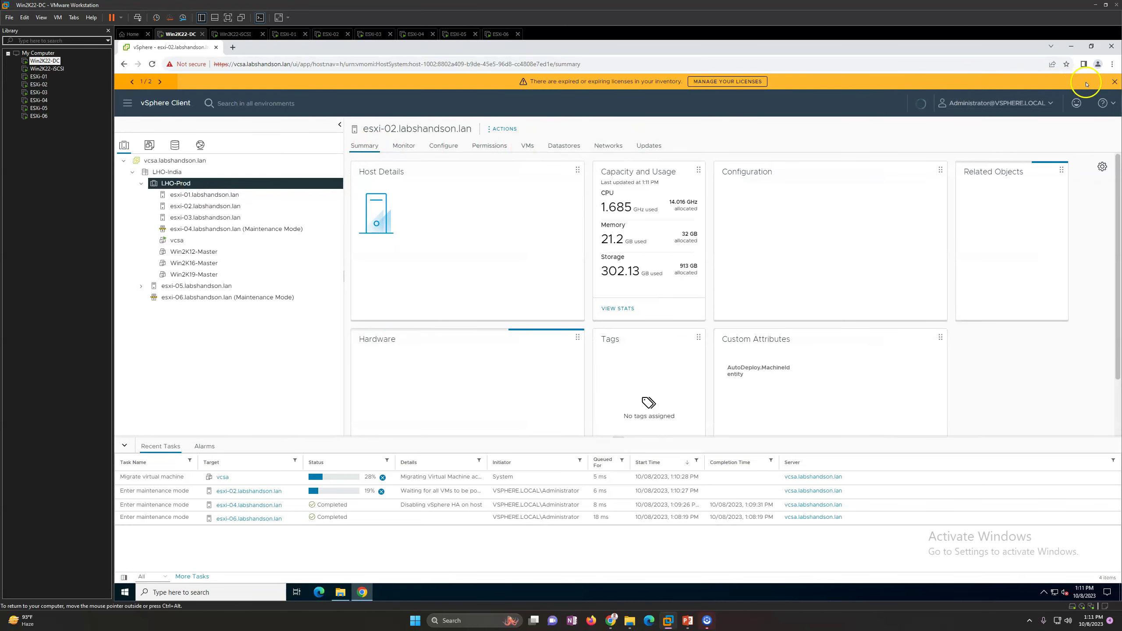
left_click(1114, 82)
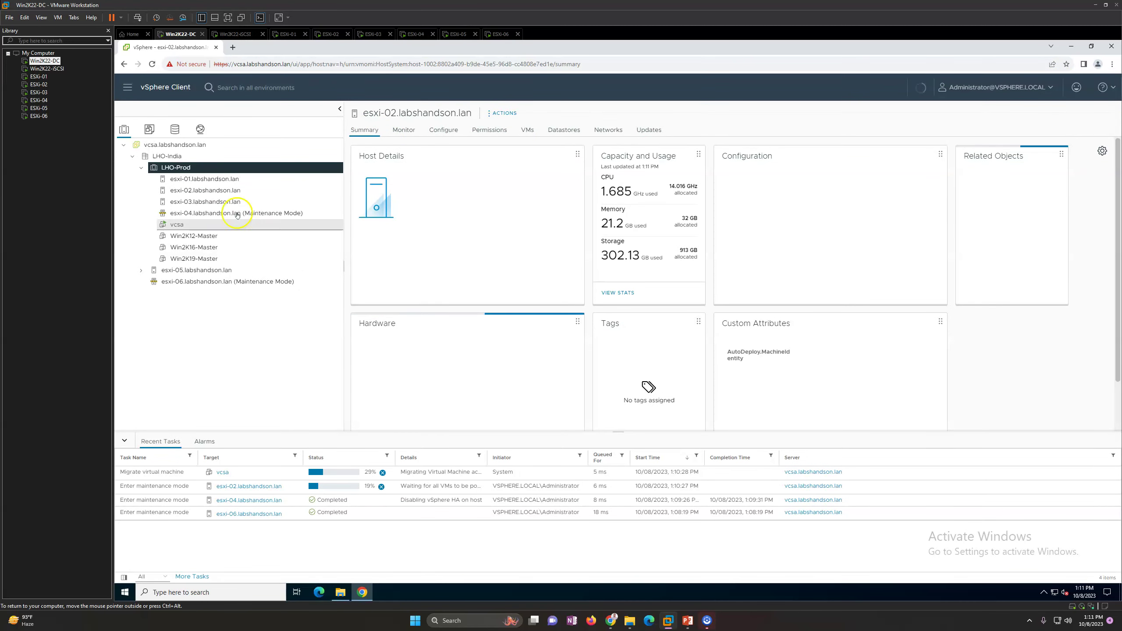
Step: Compare the summaries and vSphere HA states of esxi-01, esxi-02 and esxi-03, and review the LHO-Prod cluster summary
left_click(219, 191)
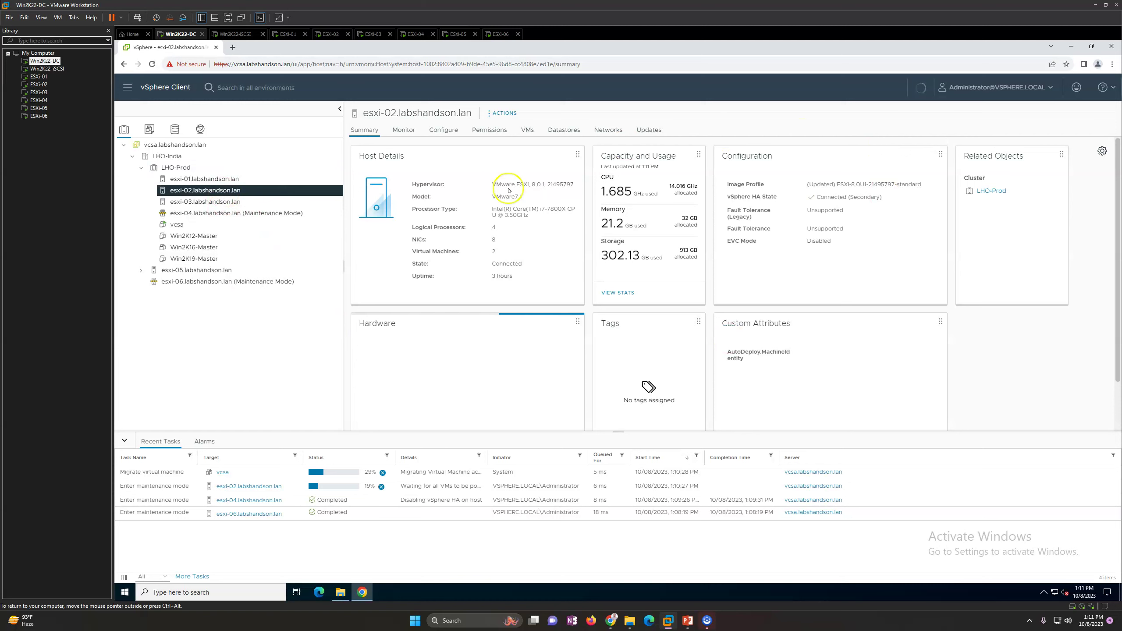
left_click(241, 179)
left_click(189, 168)
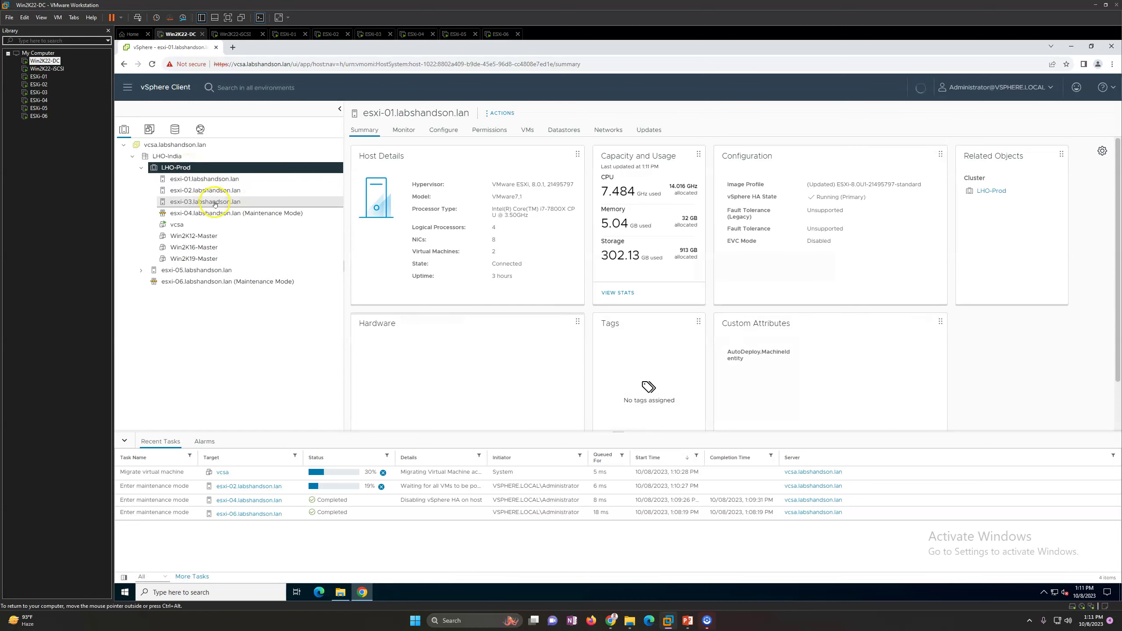
left_click(223, 191)
left_click(228, 203)
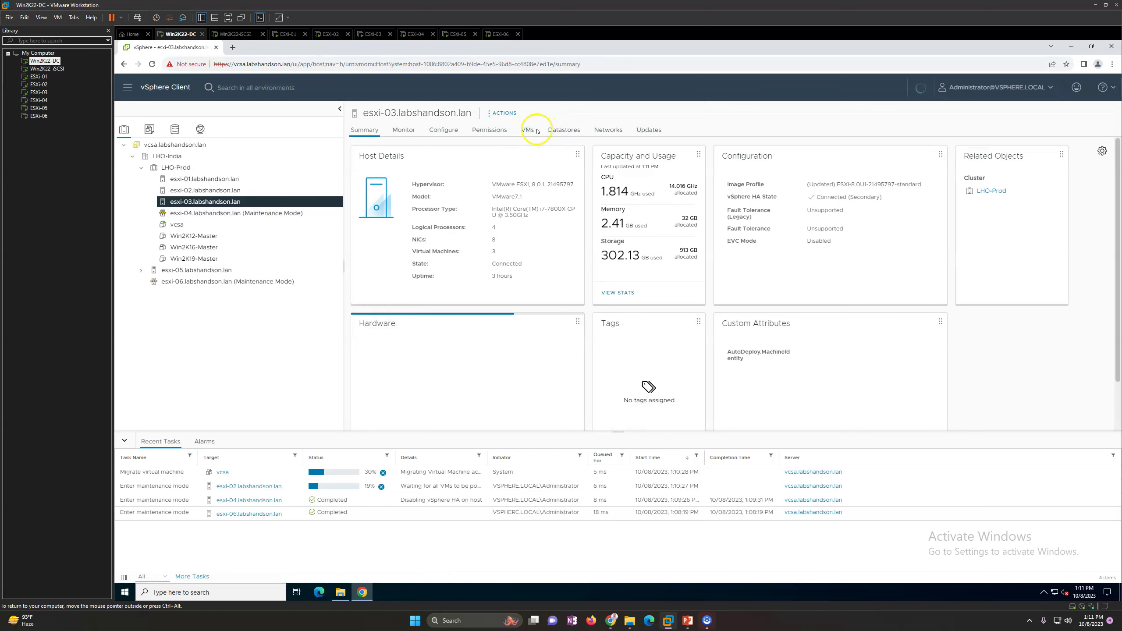
left_click(265, 167)
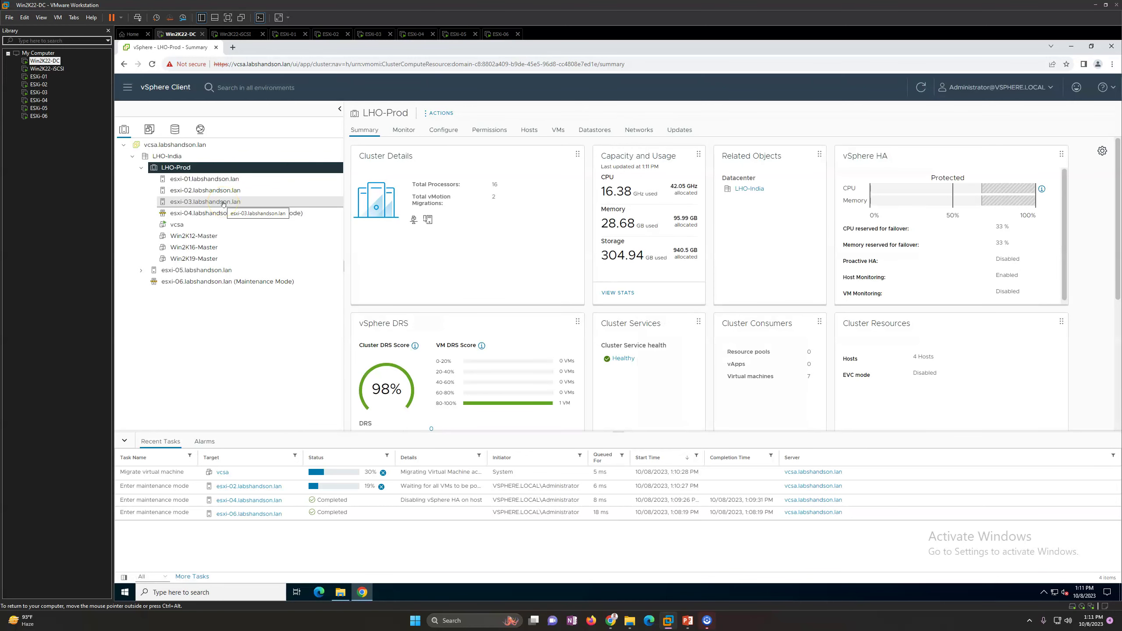
Step: Review the virtual machines on esxi-03.labshandson.lan and put it into maintenance mode, moving powered-off and suspended ones to other cluster hosts
left_click(222, 202)
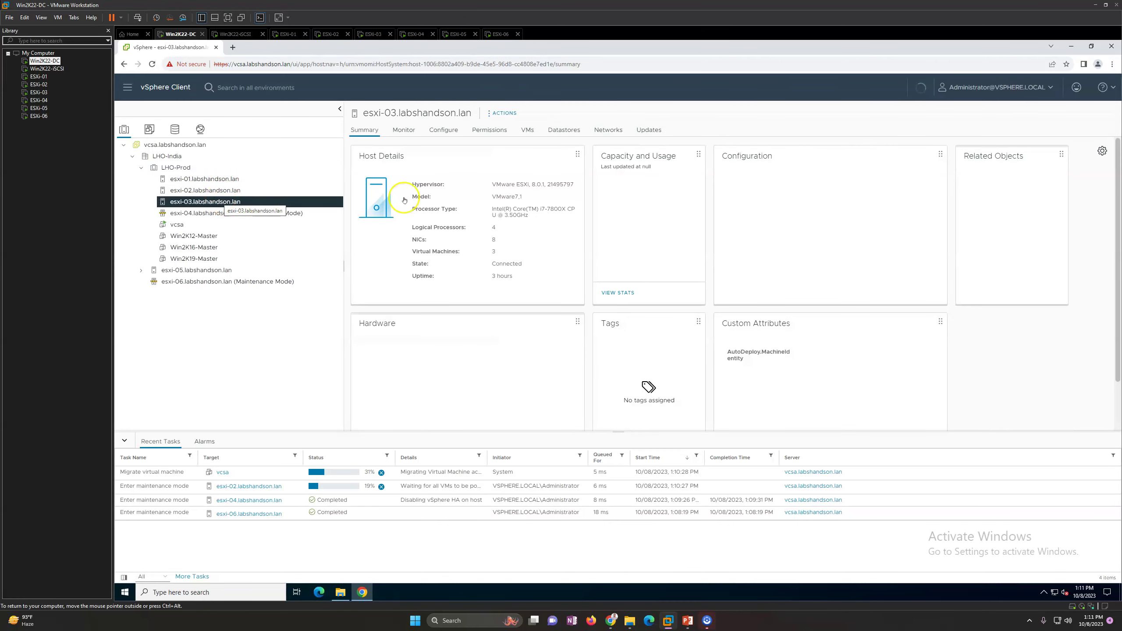
left_click(526, 130)
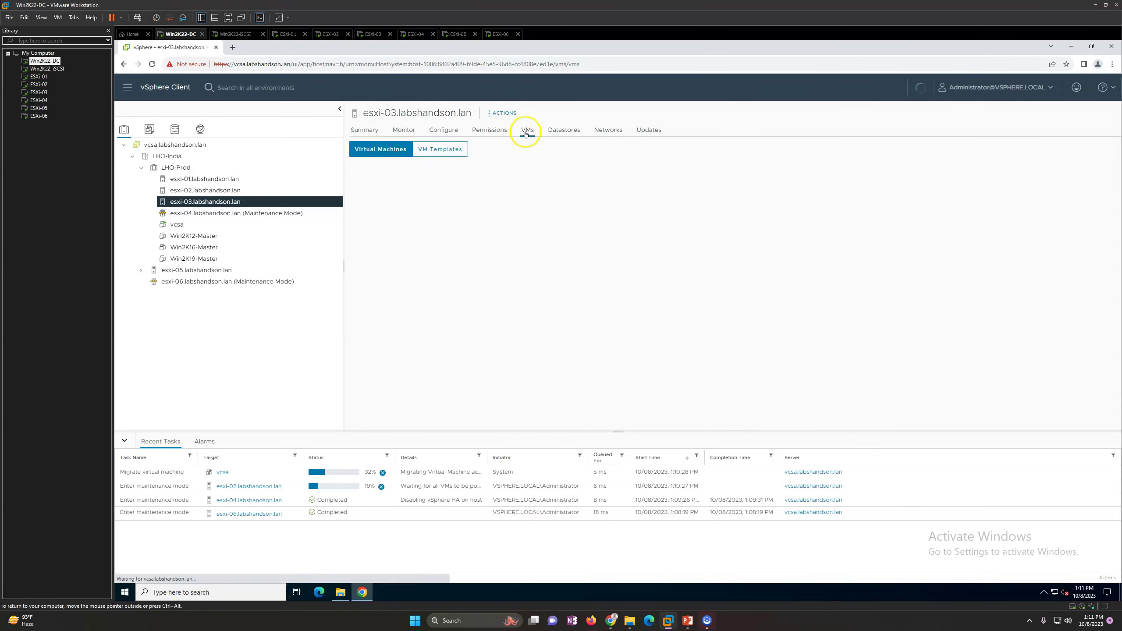
right_click(241, 201)
mouse_move(290, 292)
left_click(395, 295)
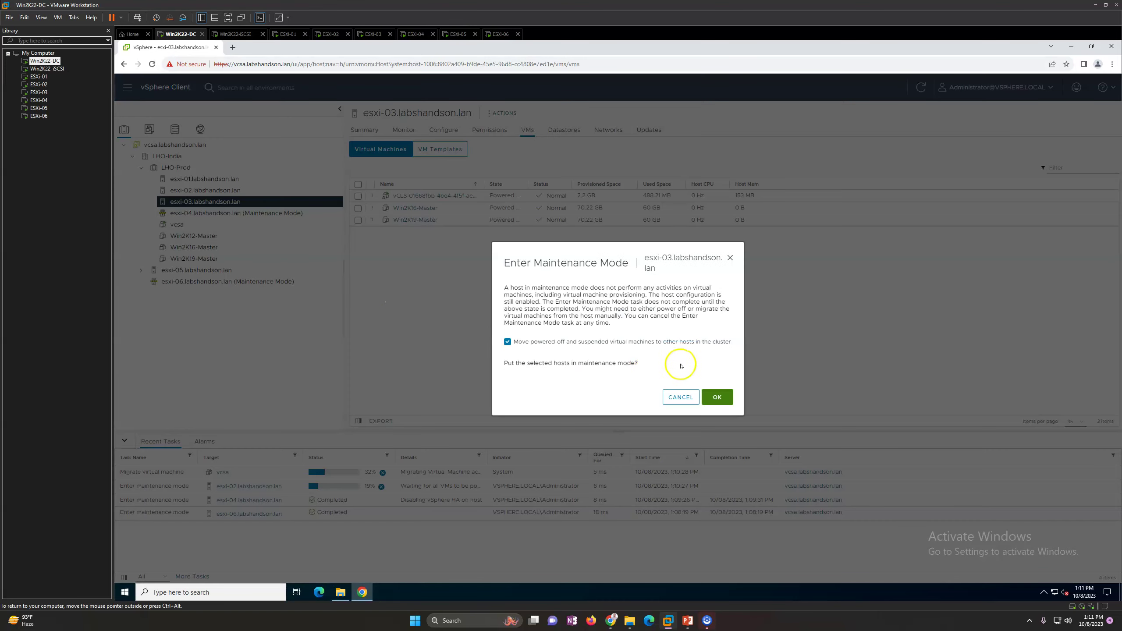
left_click(712, 397)
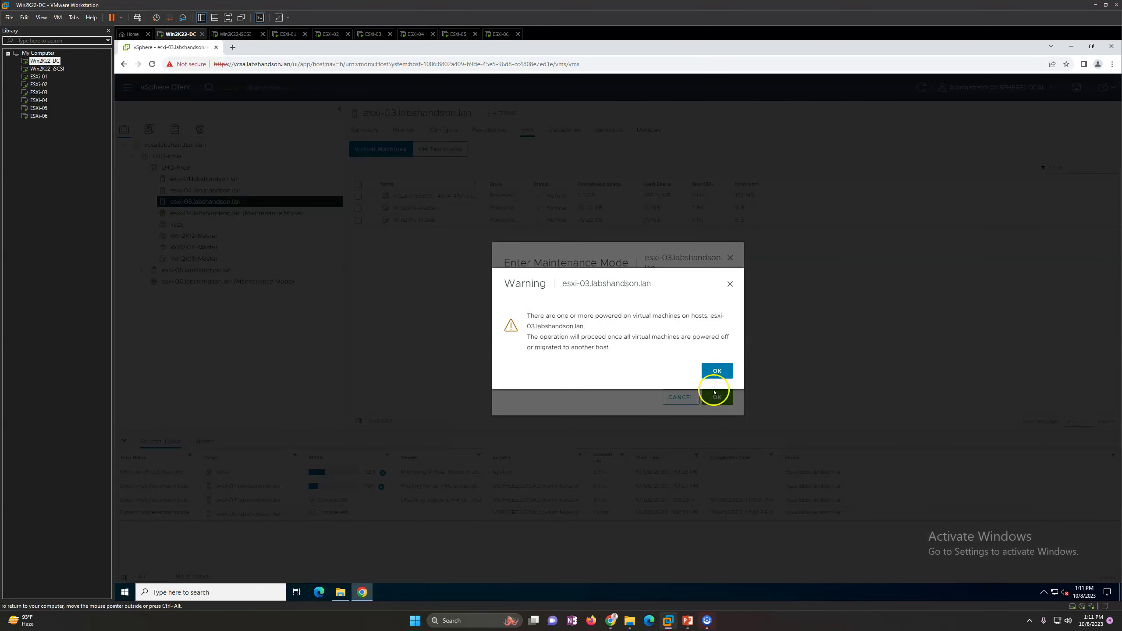
left_click(715, 371)
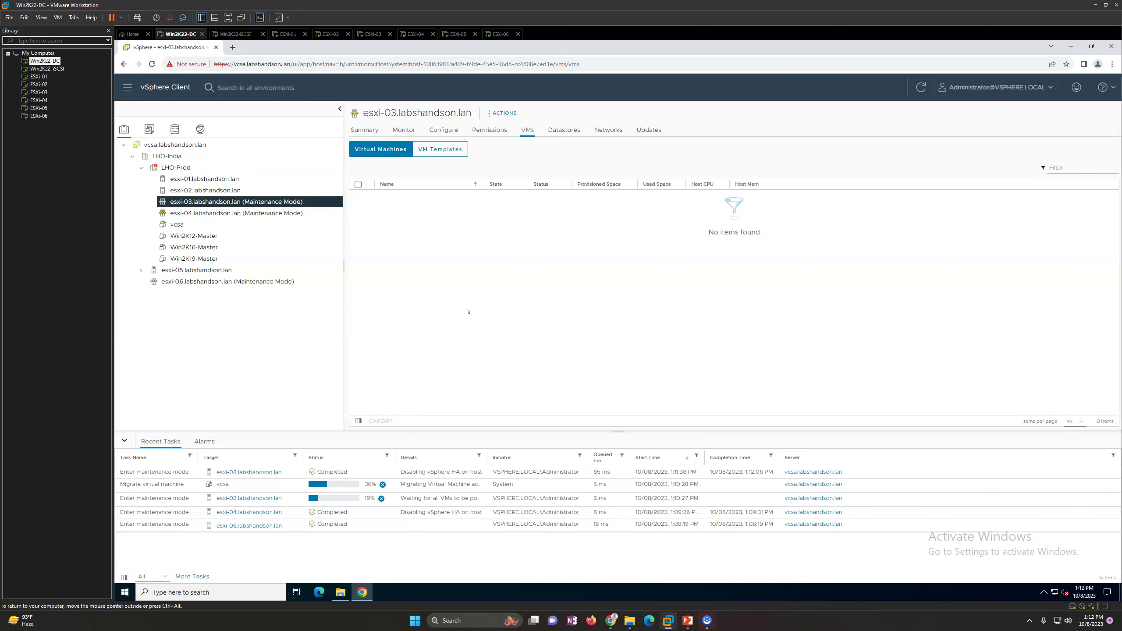
Step: Examine the issues and alarms in the LHO-Prod cluster summary
left_click(198, 170)
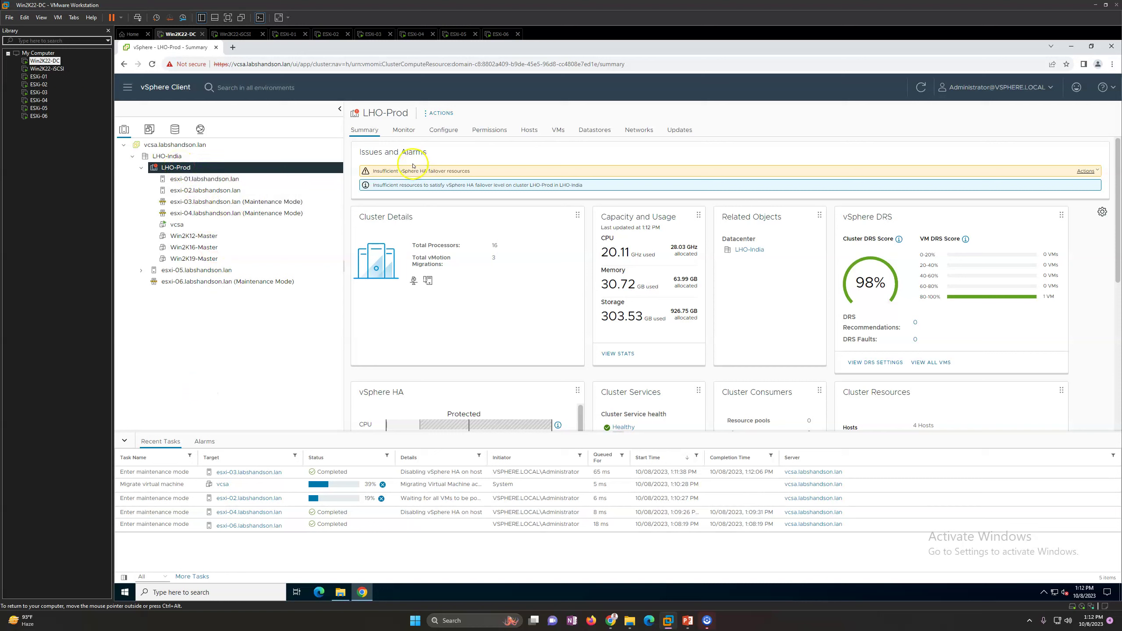
left_click_drag(361, 170, 528, 173)
left_click(276, 352)
Step: Check the virtual machine lists of esxi-02, esxi-03 and esxi-04 in the LHO-Prod cluster
left_click(216, 191)
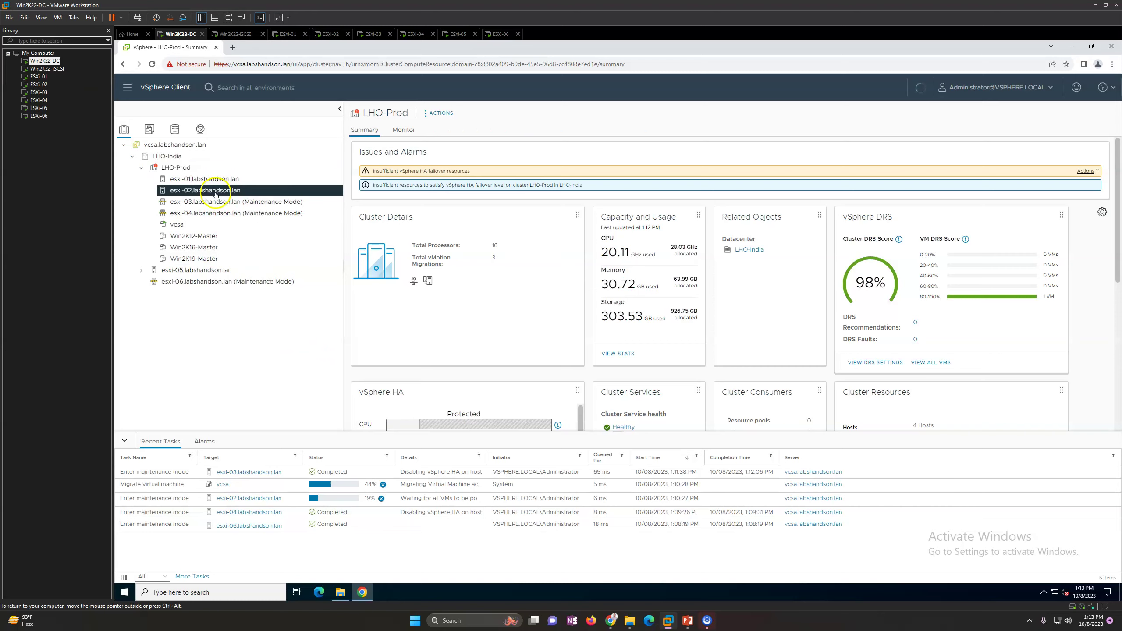
left_click(238, 201)
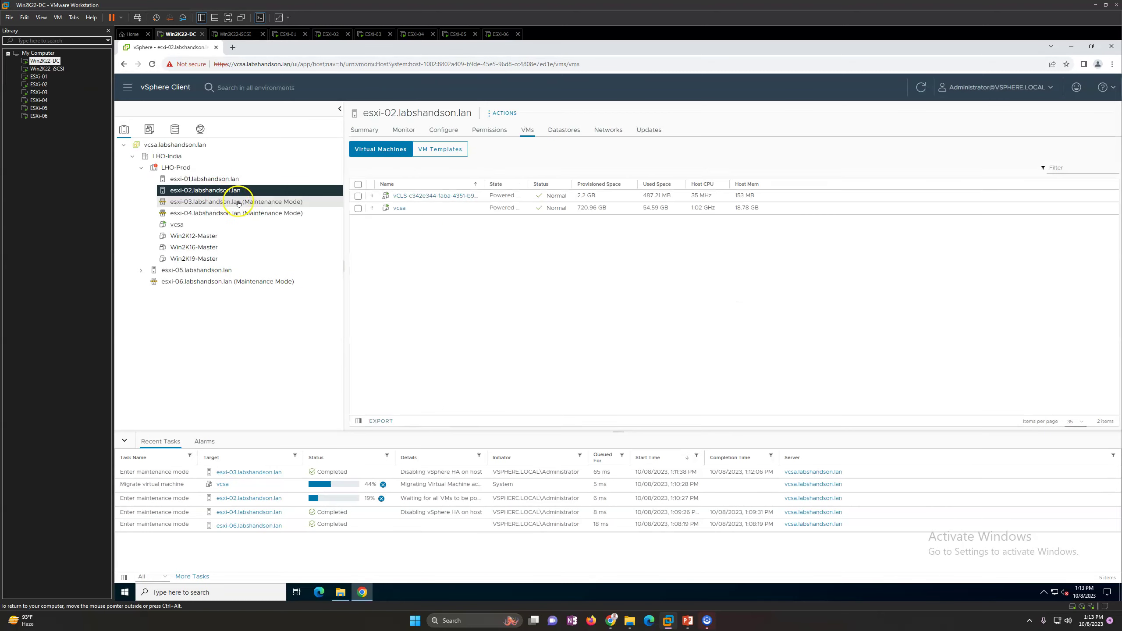
left_click(258, 213)
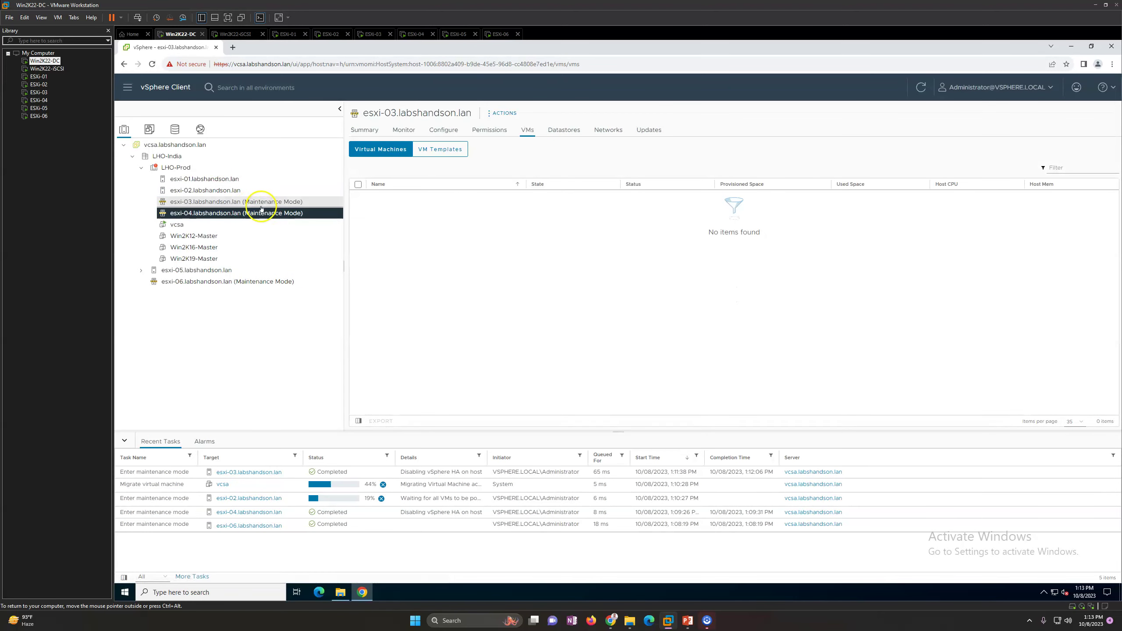
left_click(234, 191)
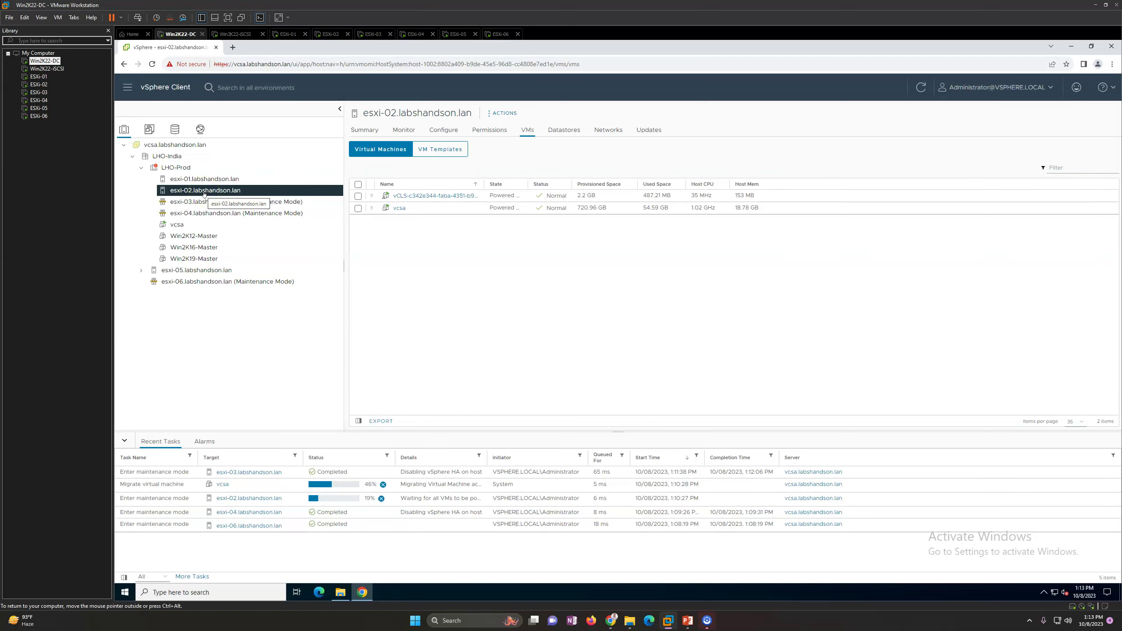
Step: Inspect the summary of standalone host esxi-05.labshandson.lan and put the host into maintenance mode
left_click(223, 271)
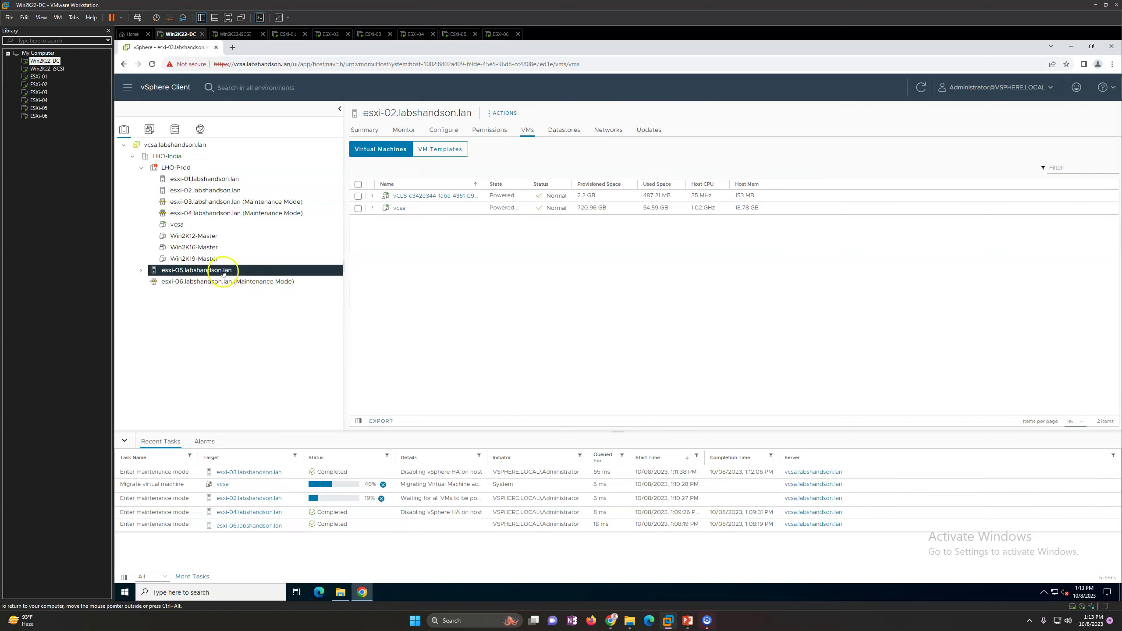
left_click(370, 131)
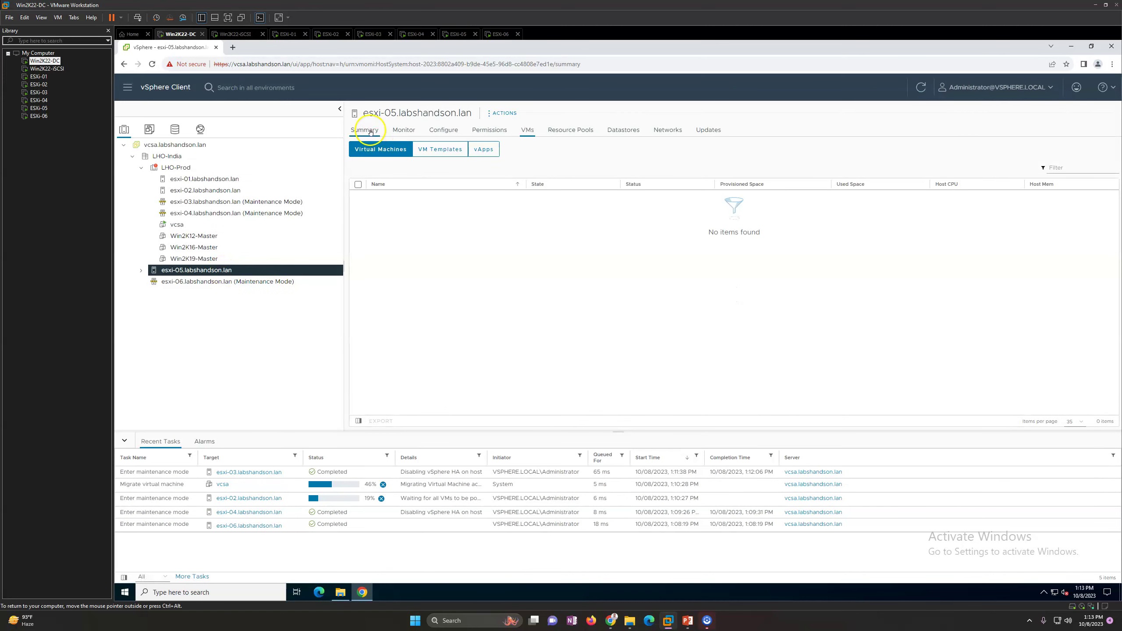
right_click(246, 272)
mouse_move(295, 294)
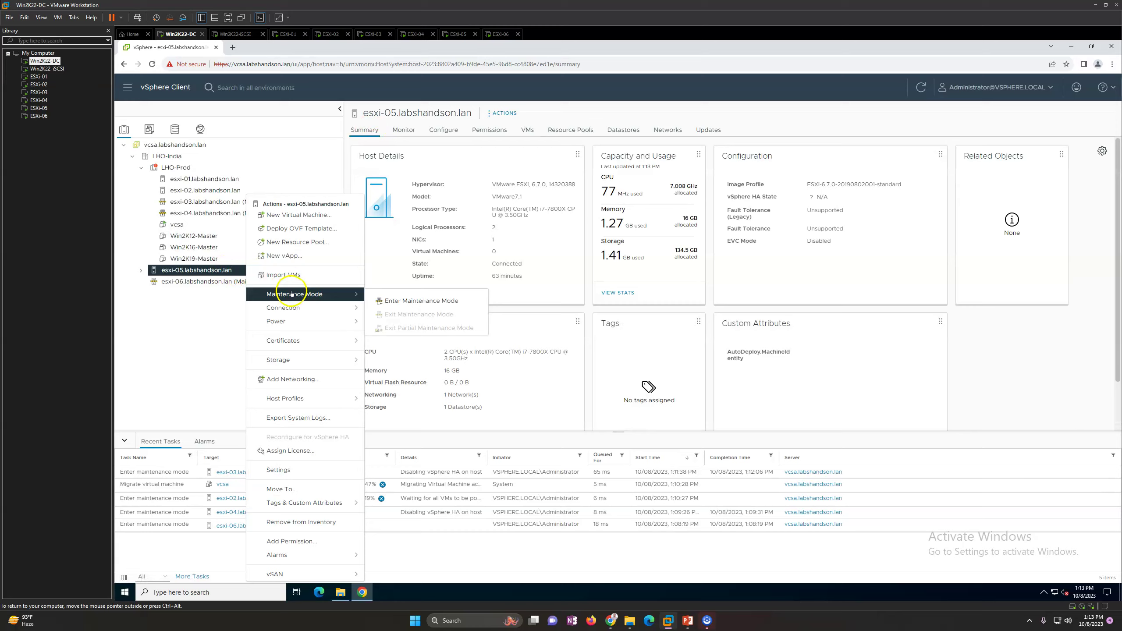
left_click(421, 300)
left_click(717, 387)
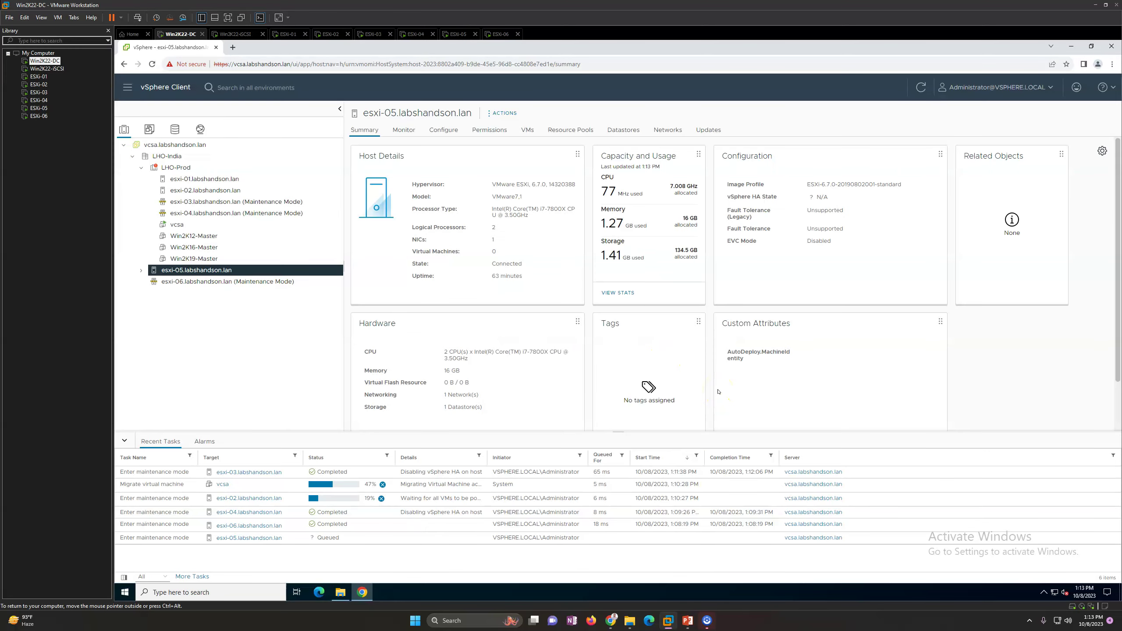
Step: Check the virtual machine list and summary state of esxi-05.labshandson.lan
left_click(526, 130)
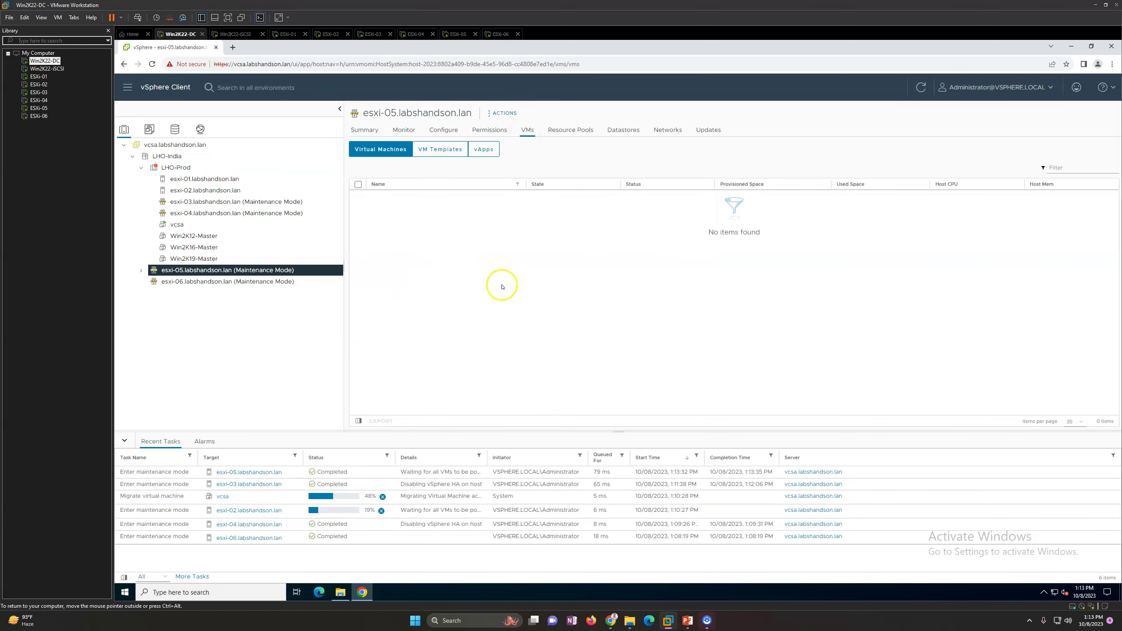
left_click(364, 130)
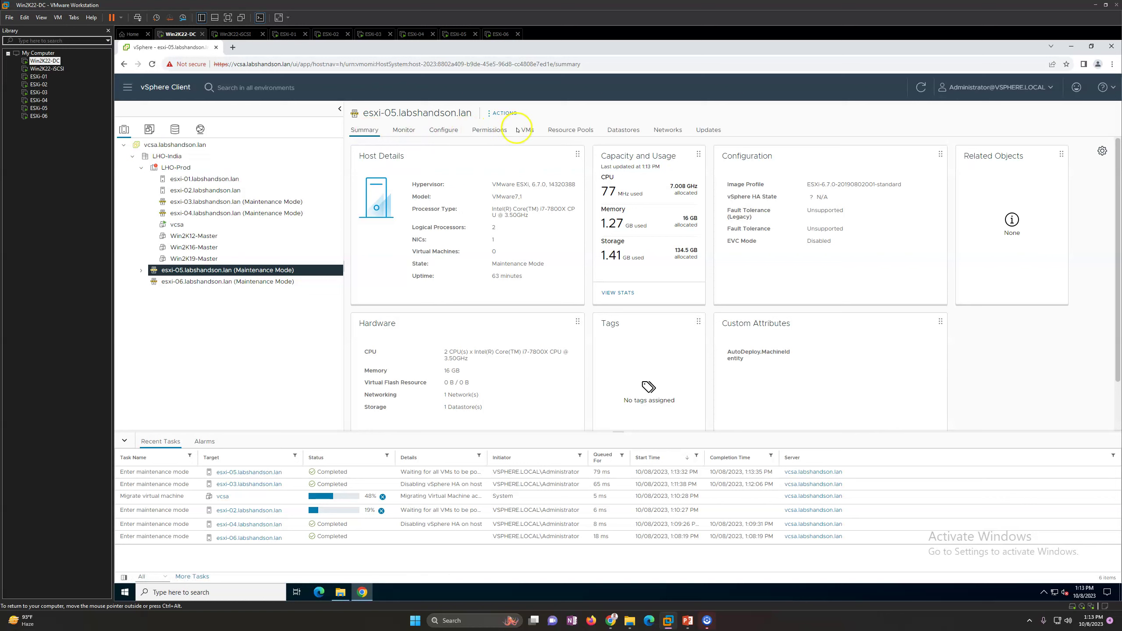
left_click(534, 130)
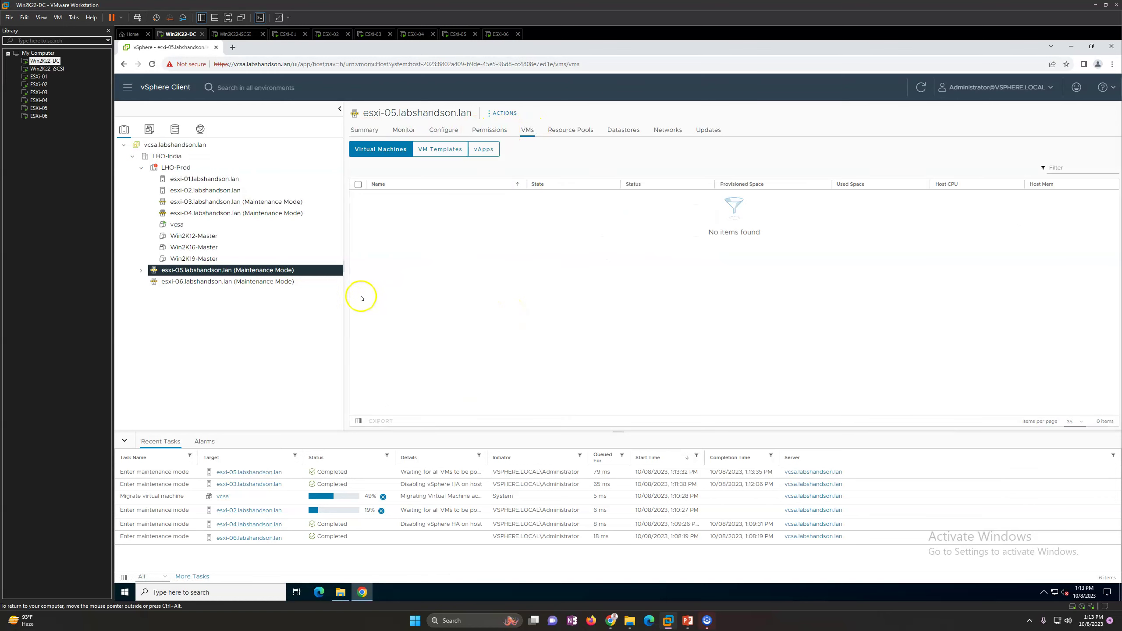
Step: Take standalone host esxi-06.labshandson.lan out of maintenance mode
left_click(260, 283)
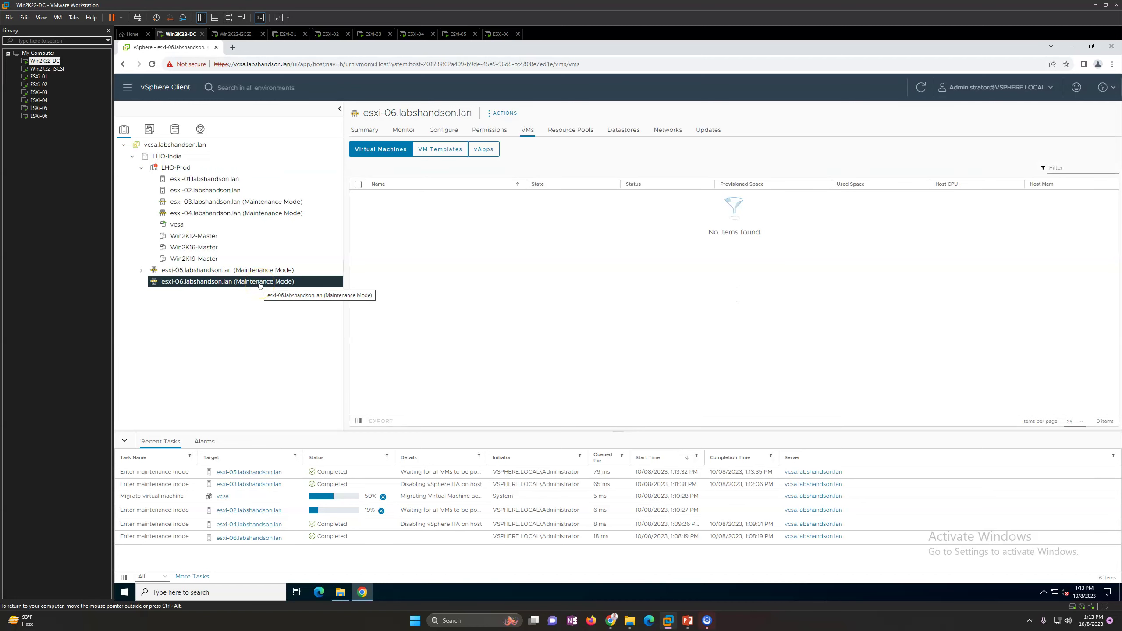
right_click(260, 285)
mouse_move(311, 301)
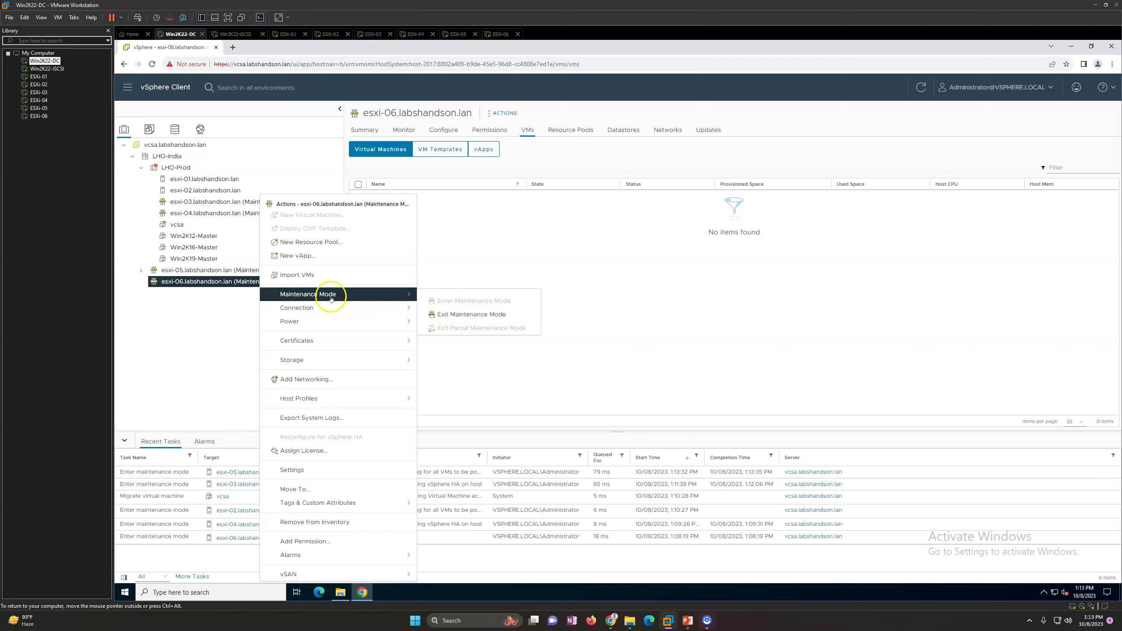
left_click(459, 319)
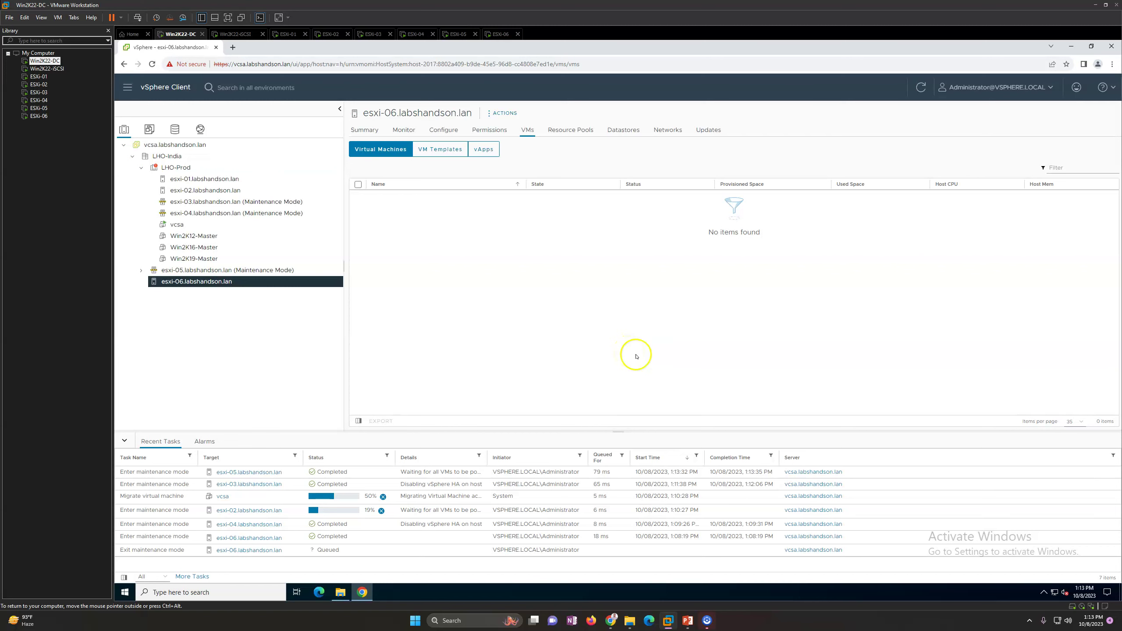
Step: Take standalone host esxi-05.labshandson.lan out of maintenance mode
left_click(251, 272)
right_click(267, 271)
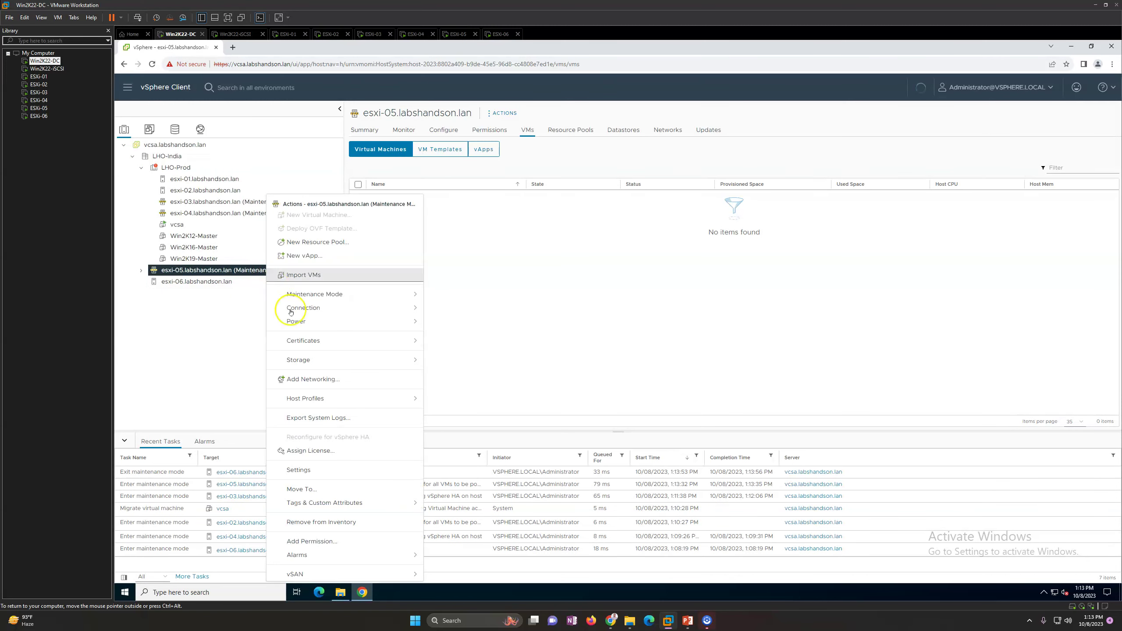
mouse_move(329, 294)
left_click(499, 315)
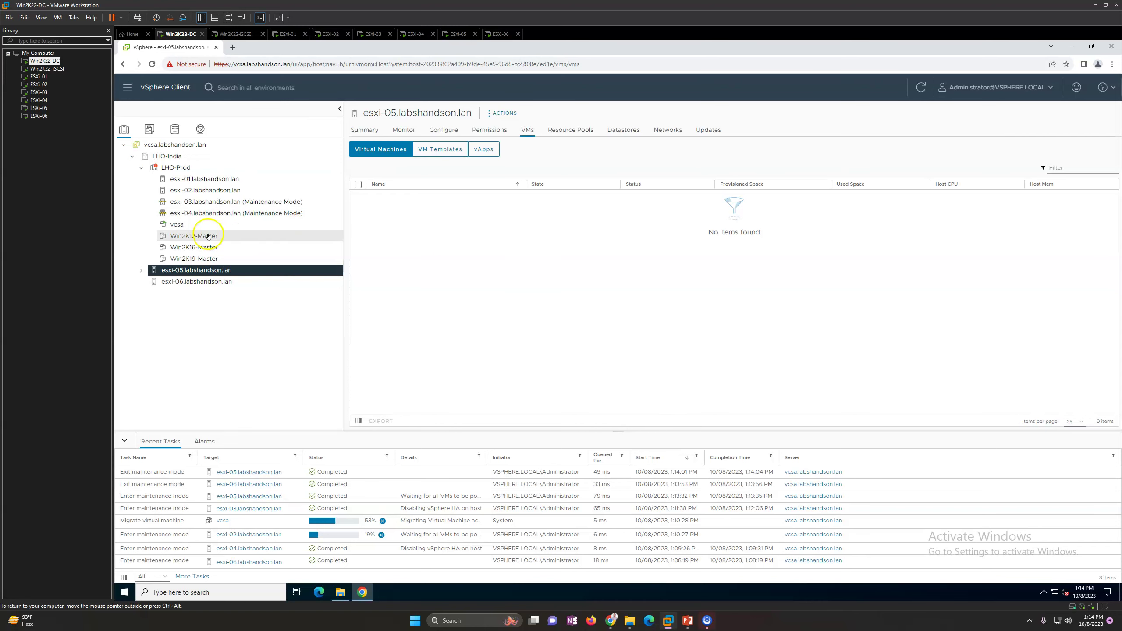
Step: Check the summaries of the vcsa virtual machine and the LHO-Prod cluster while the vcsa migration and esxi-02.labshandson.lan maintenance tasks run
left_click(192, 225)
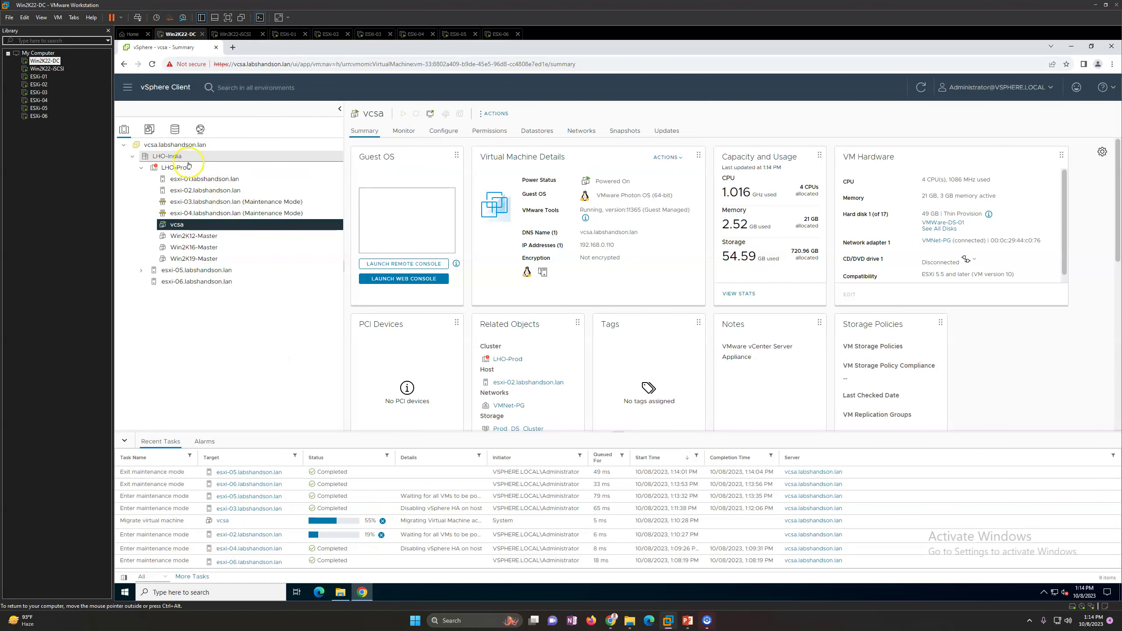
left_click(172, 167)
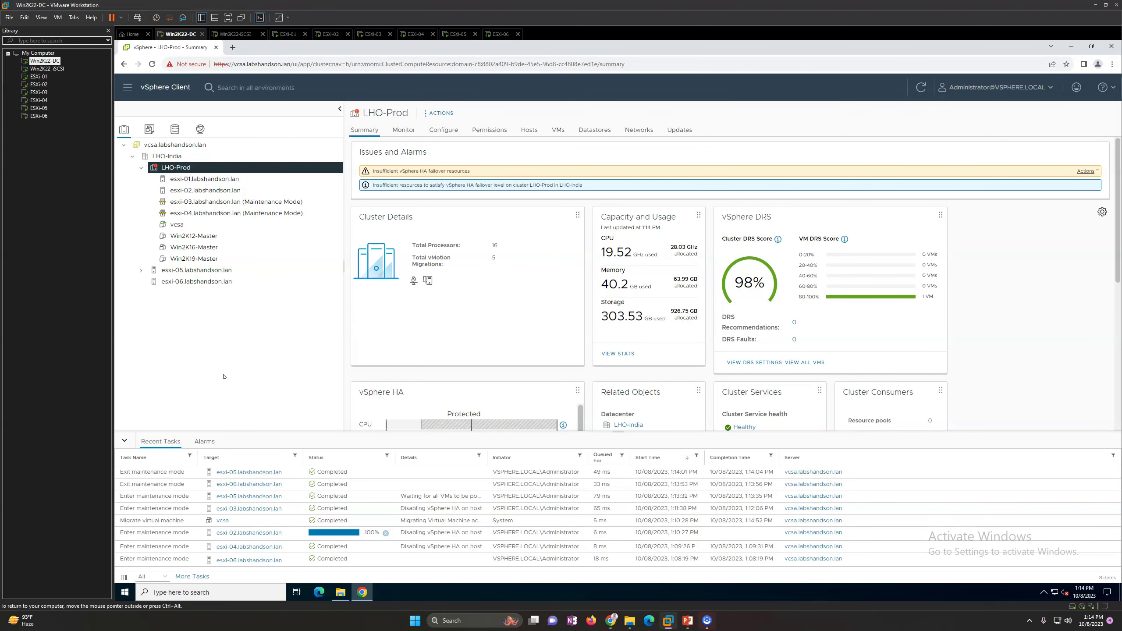
left_click(222, 535)
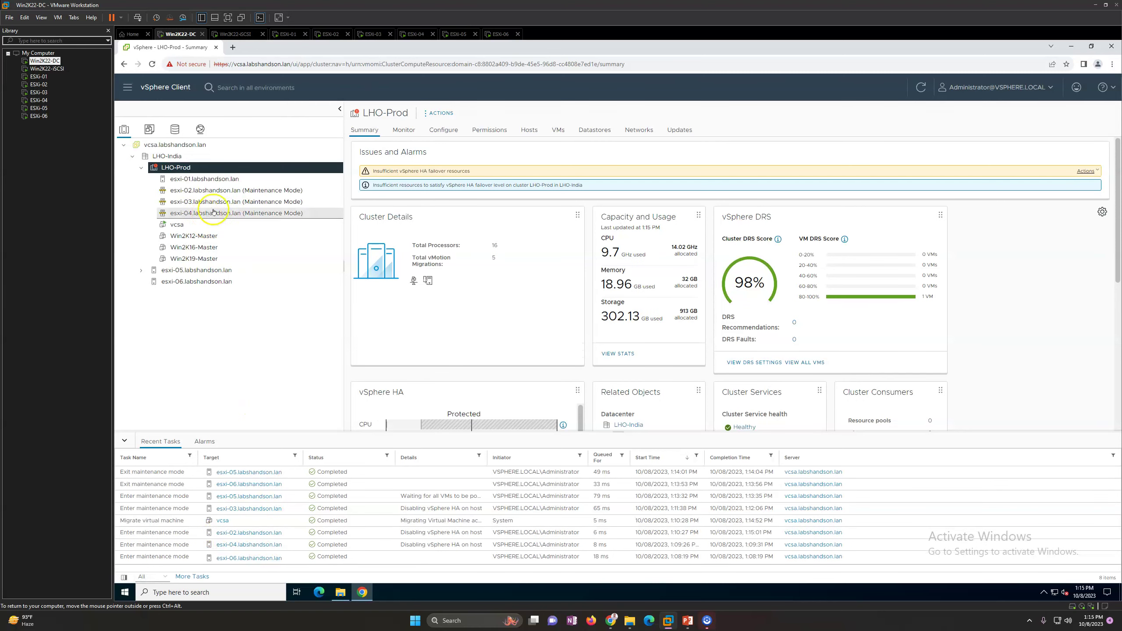
Step: Look through cluster hosts esxi-03, esxi-04 and esxi-02 in maintenance mode and examine the LHO-Prod cluster's issues and HA summary
left_click(258, 204)
left_click(267, 214)
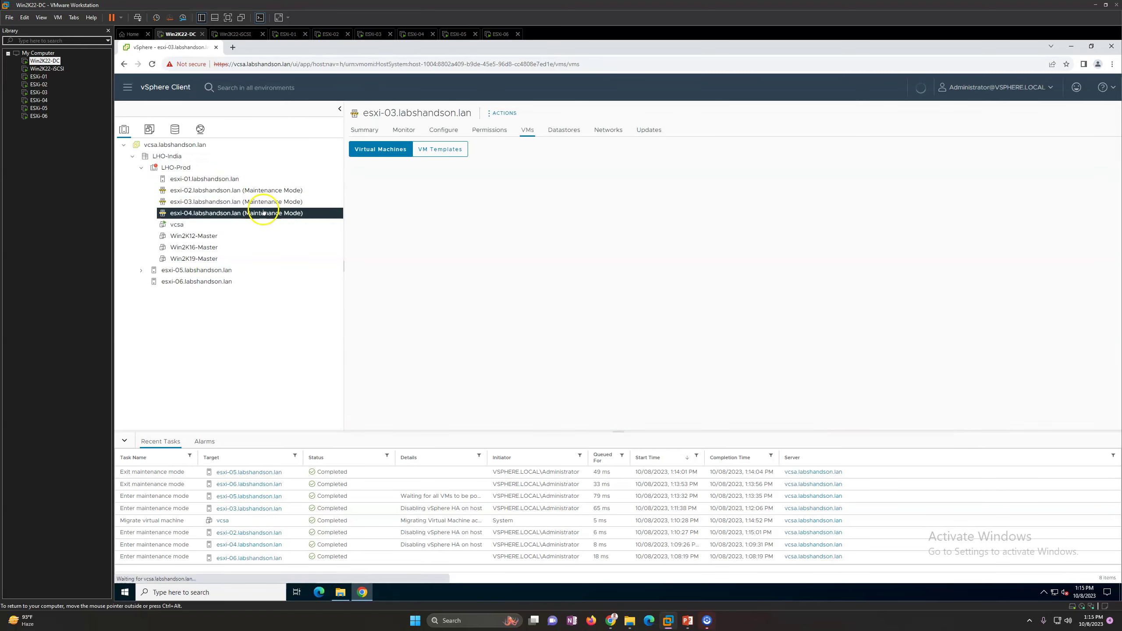
left_click(270, 191)
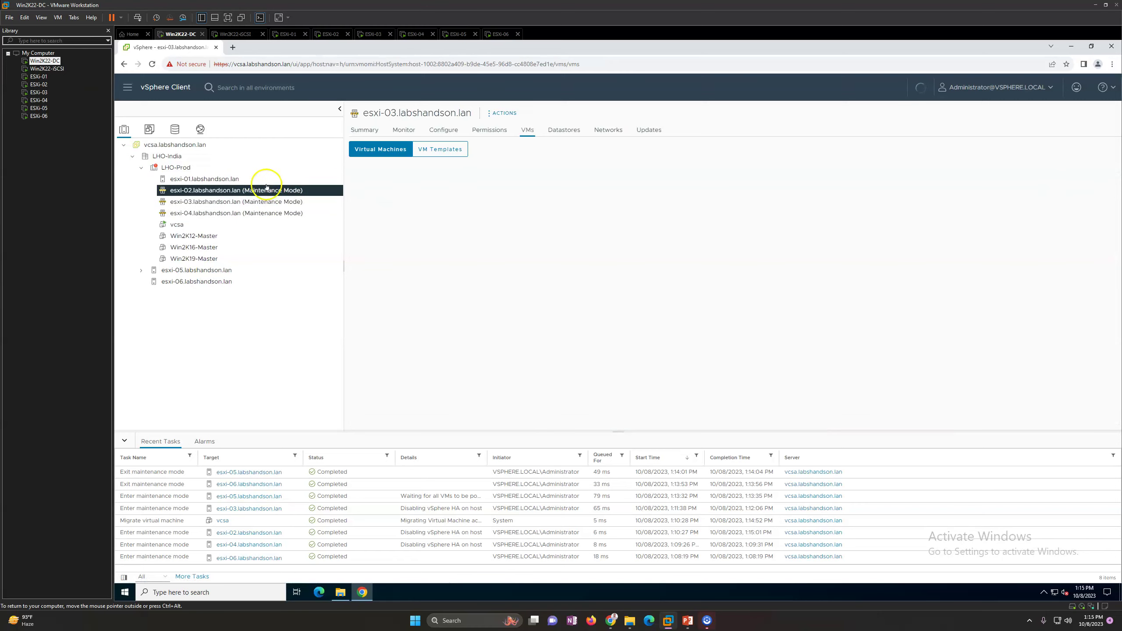
left_click(176, 168)
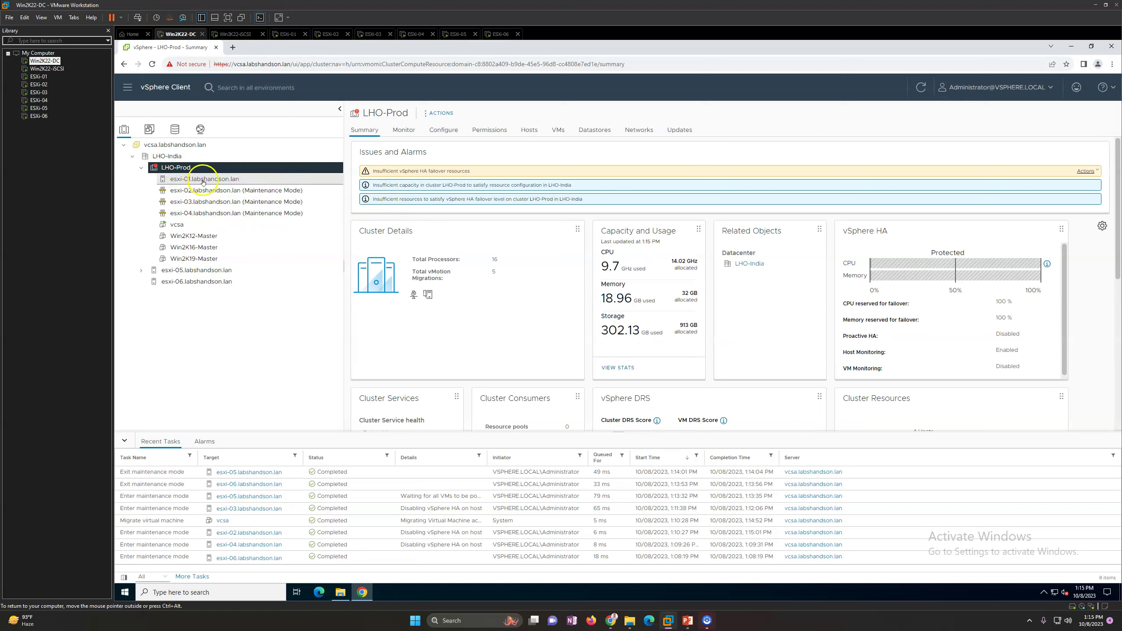
Step: Take cluster host esxi-04.labshandson.lan out of maintenance mode and widen the recent tasks' Details column to read its progress
left_click(225, 215)
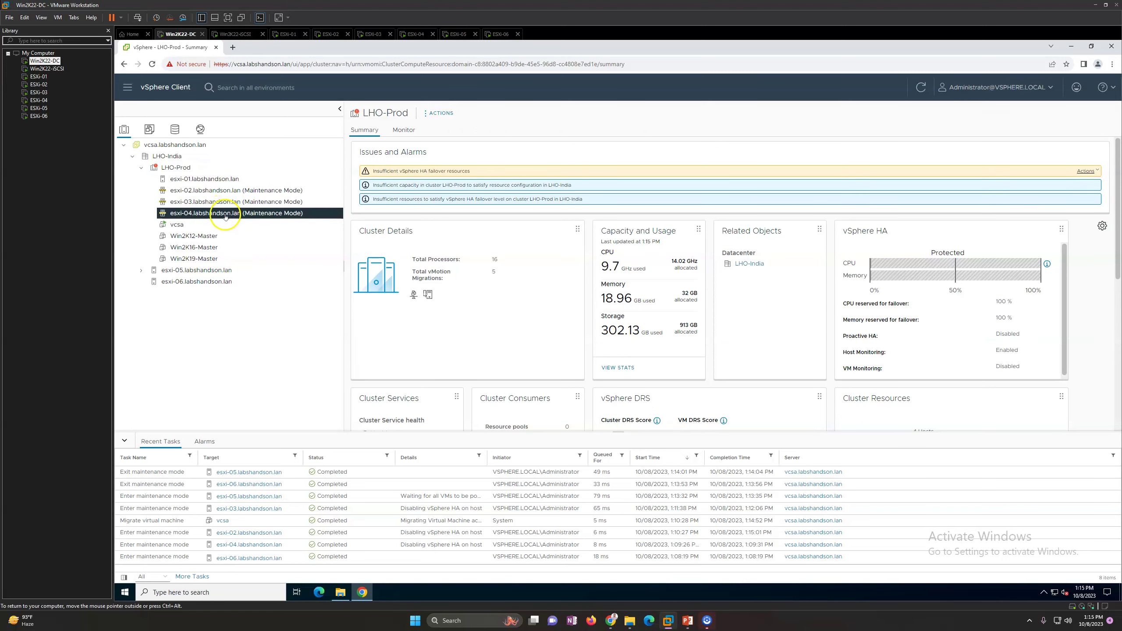
left_click(363, 130)
right_click(254, 216)
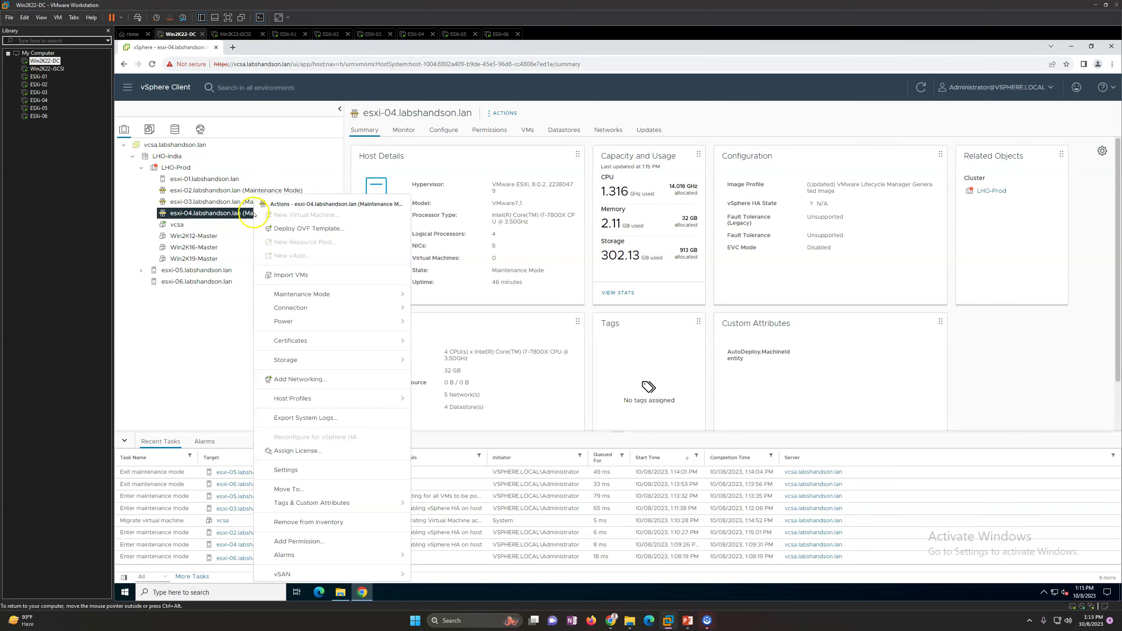
mouse_move(309, 294)
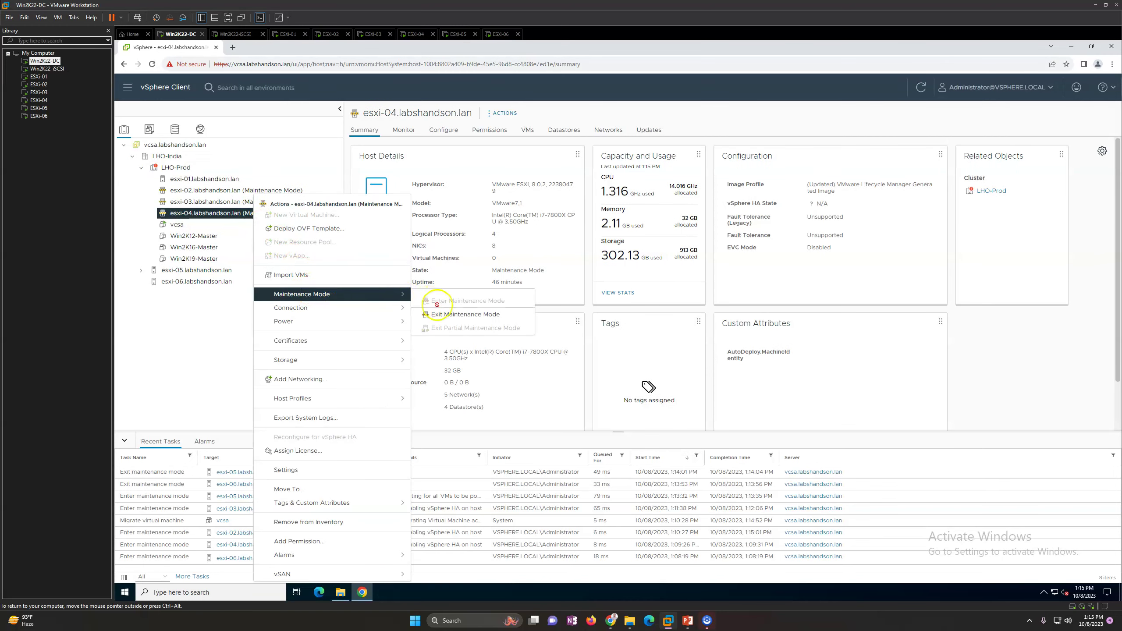
left_click(453, 316)
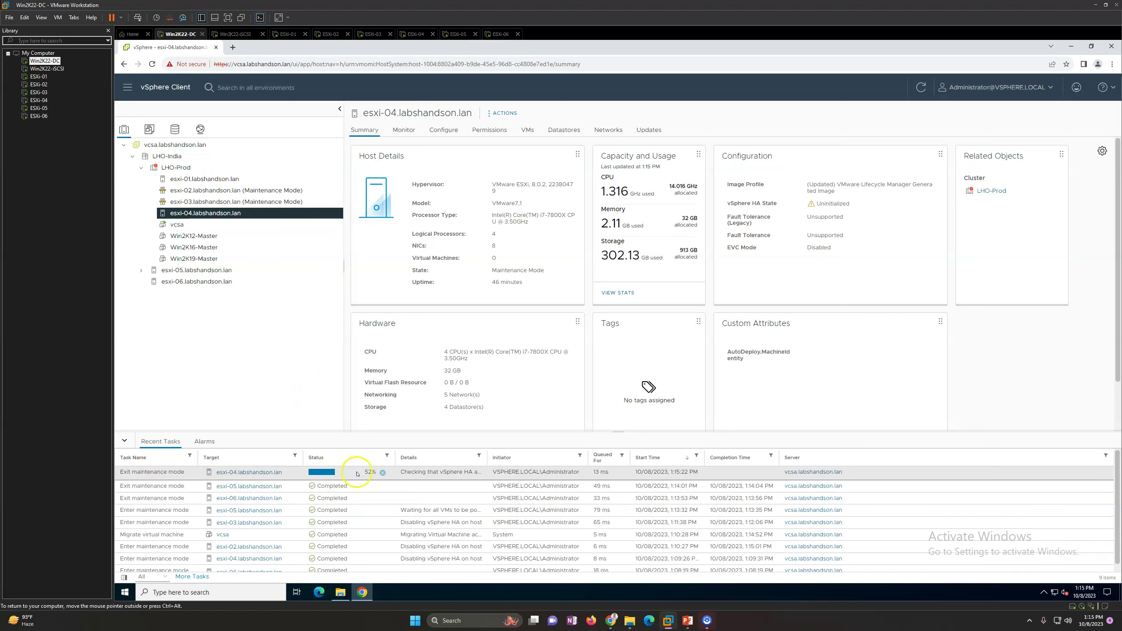
left_click_drag(488, 457, 592, 459)
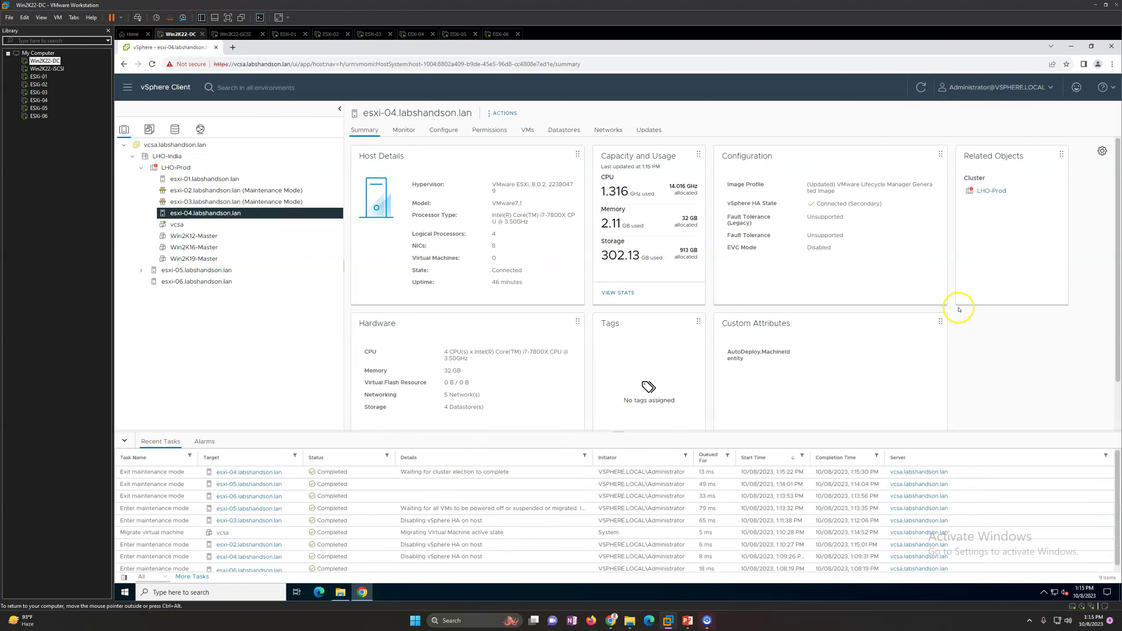
Step: Compare the vSphere HA state of hosts esxi-01.labshandson.lan and esxi-04.labshandson.lan in their summaries
left_click(210, 180)
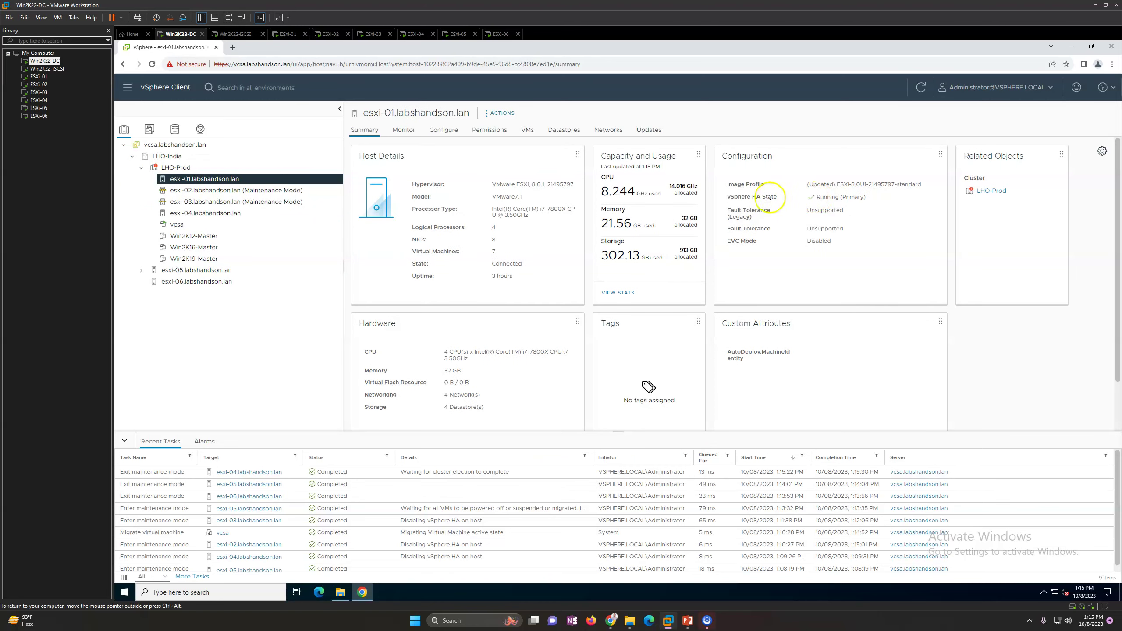
left_click_drag(714, 184, 816, 197)
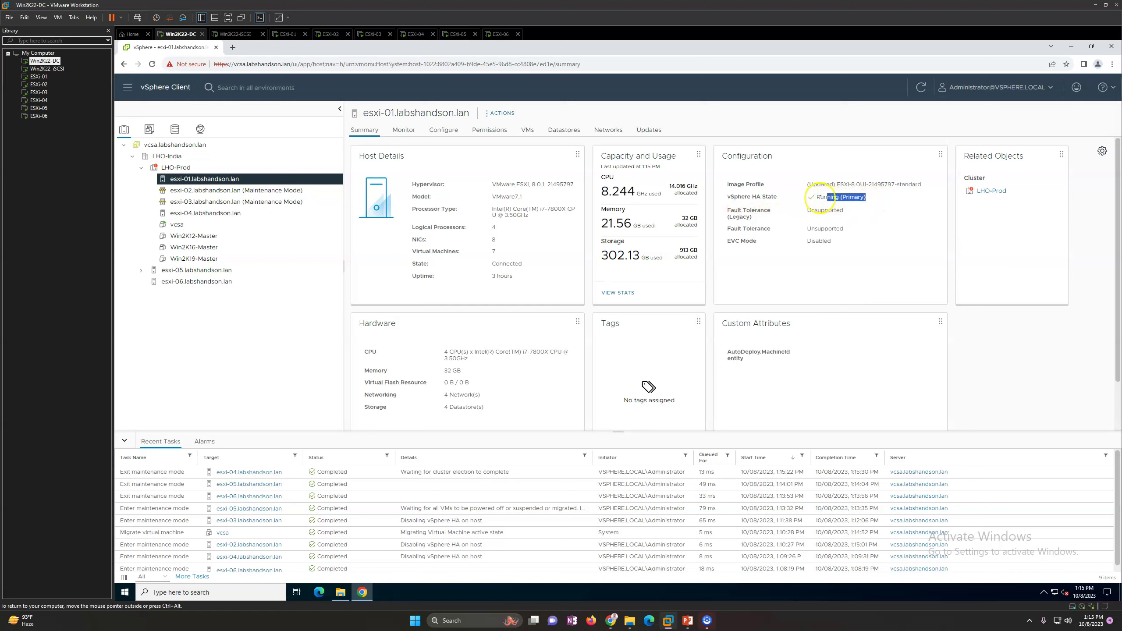
left_click(190, 213)
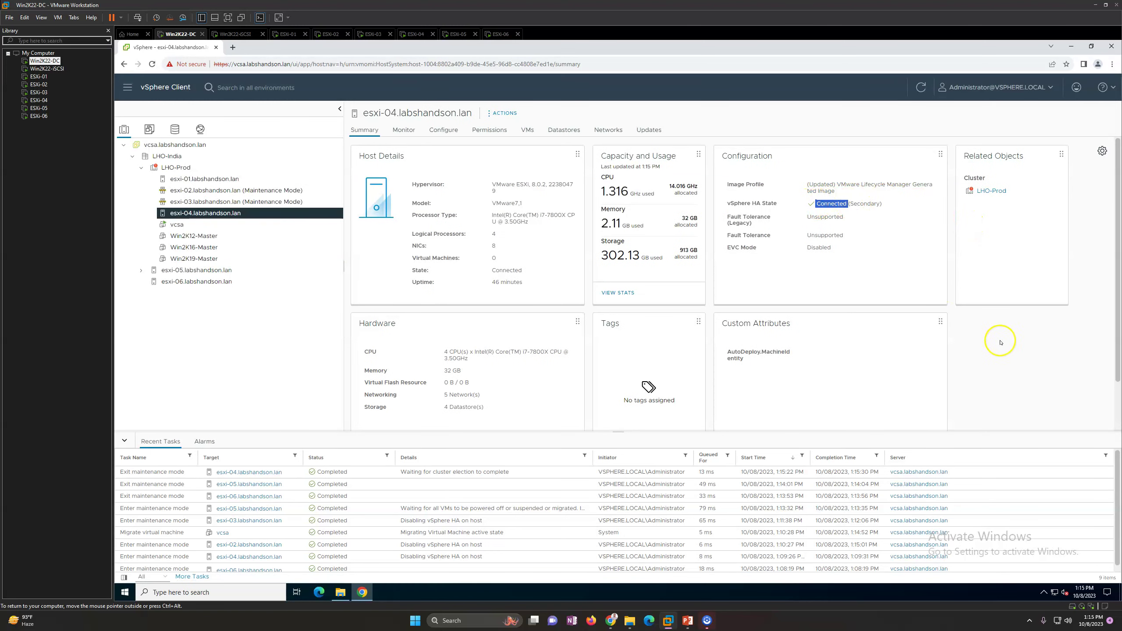
Step: Review the LHO-Prod cluster's summary, including its issues, vSphere HA failover reservations, DRS score and cluster resources
left_click(186, 168)
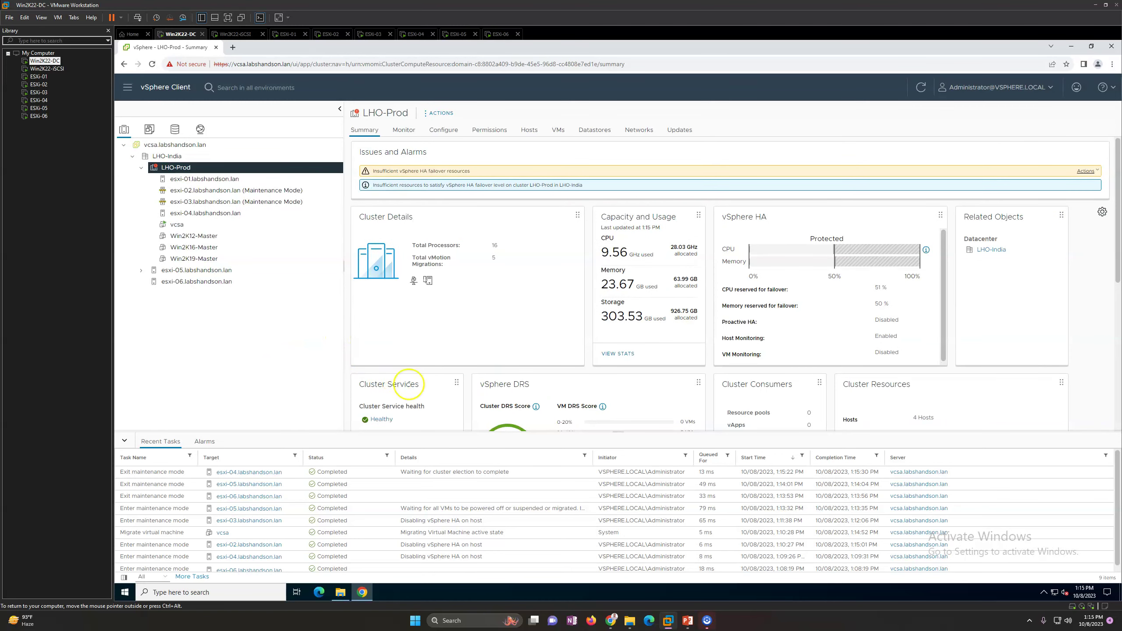
scroll(624, 325, "down", 4)
scroll(625, 327, "up", 4)
scroll(624, 327, "down", 3)
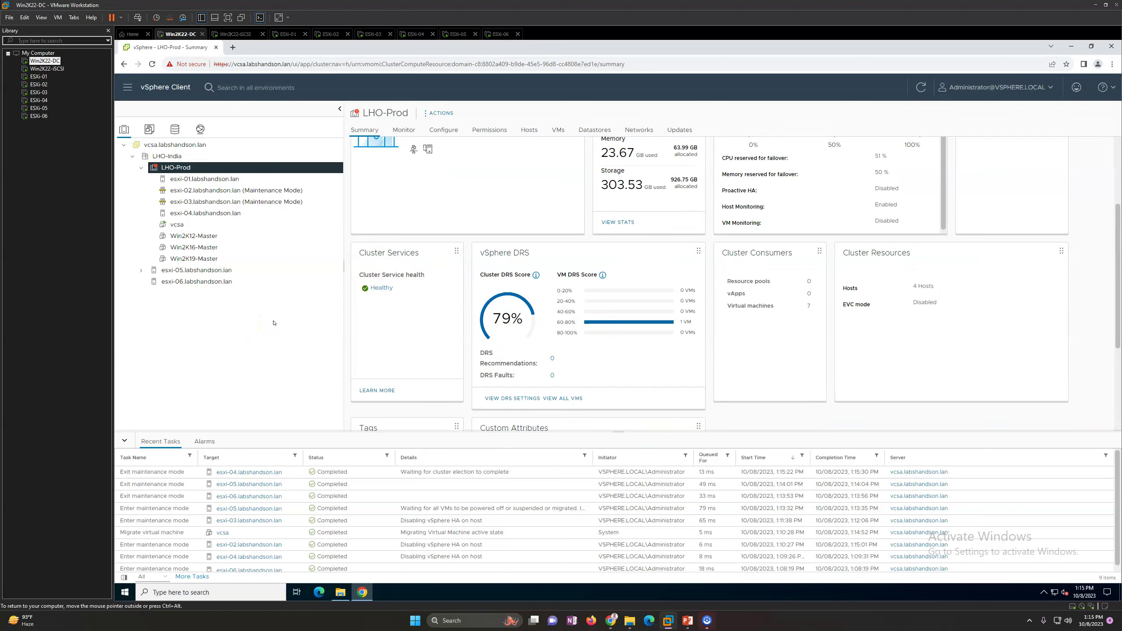
left_click(141, 270)
Step: Switch to the PowerPoint slide show and advance from the Demo Environment slide to the closing slide
left_click(687, 620)
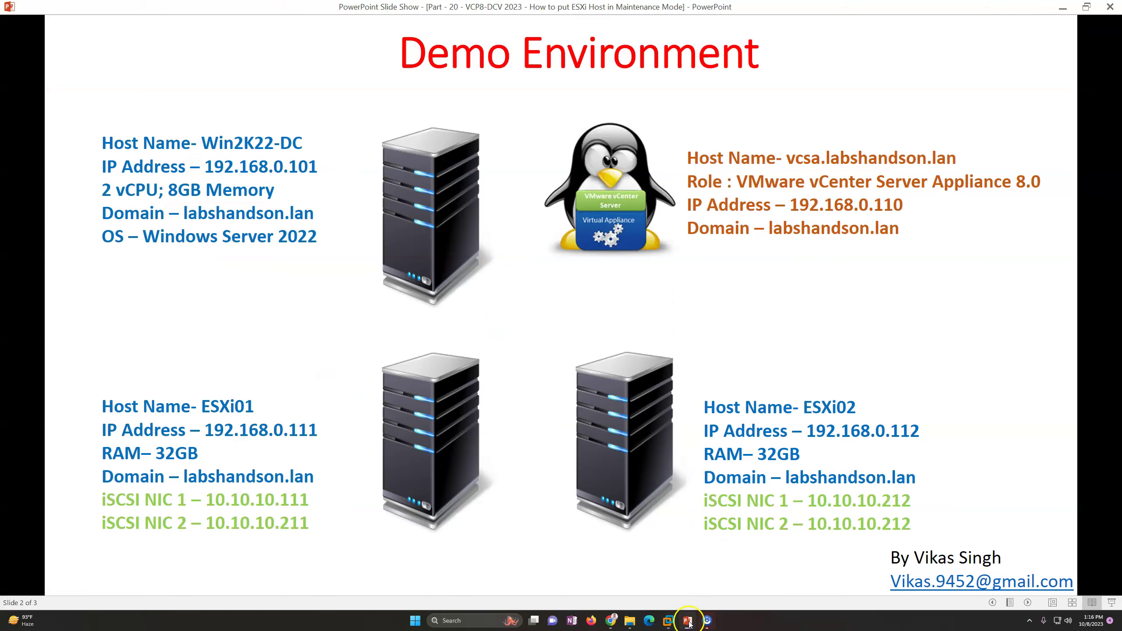
left_click(700, 405)
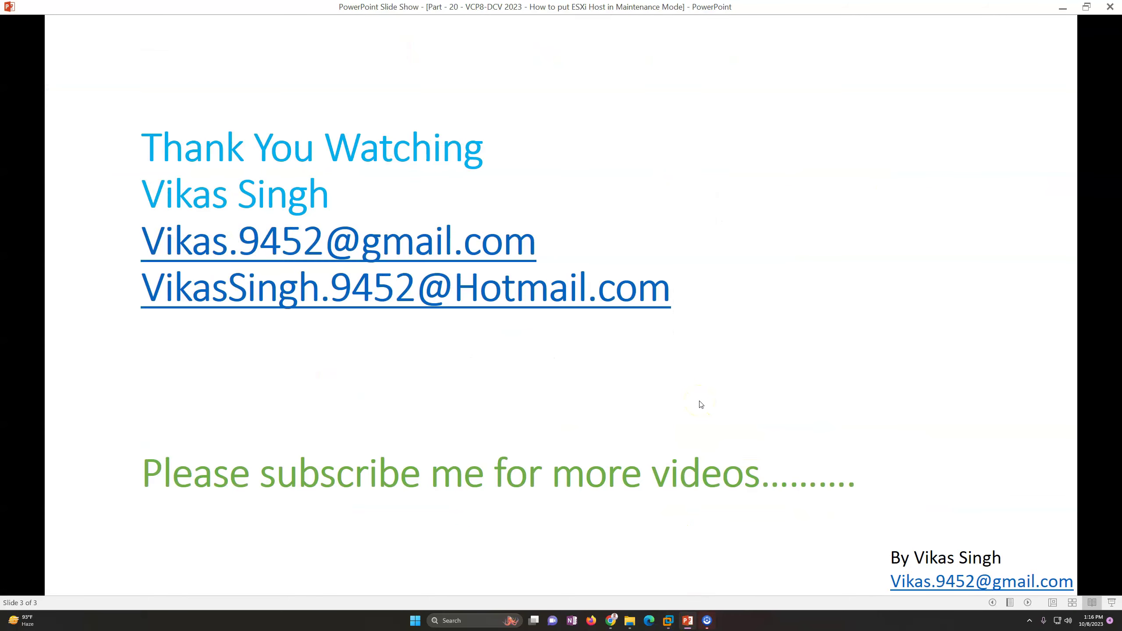